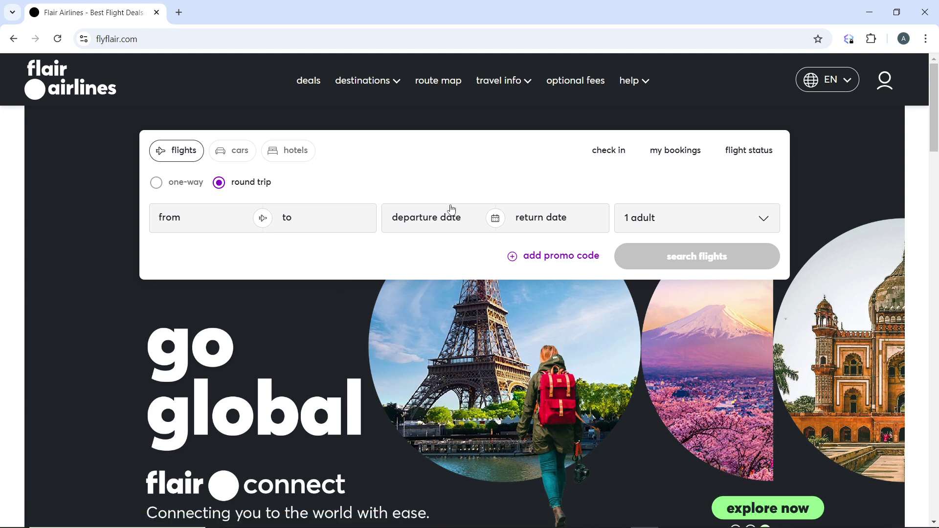
scroll(448, 209, "down", 6)
scroll(444, 209, "up", 6)
scroll(442, 215, "down", 6)
scroll(442, 216, "up", 6)
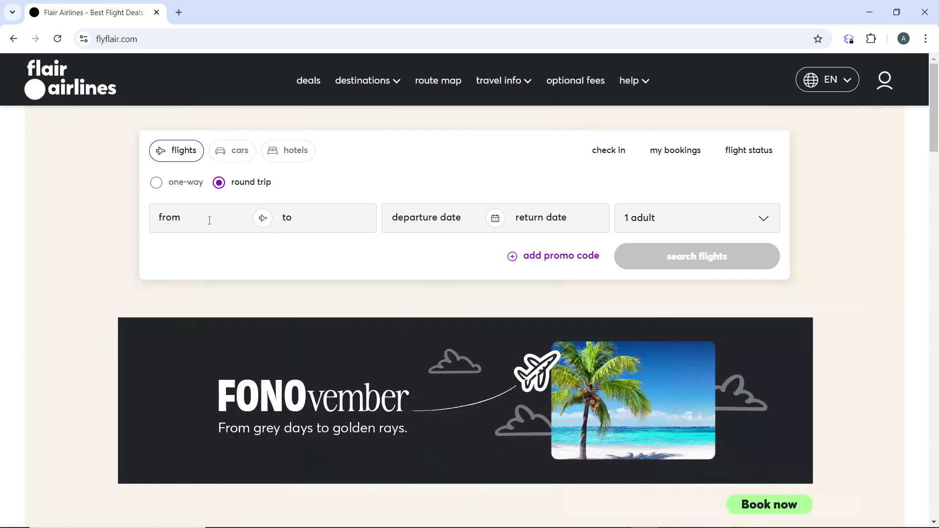
Set up a round trip from Edmonton (YEG) to Victoria (YYJ), departing October 24 and returning October 26.
left_click(209, 221)
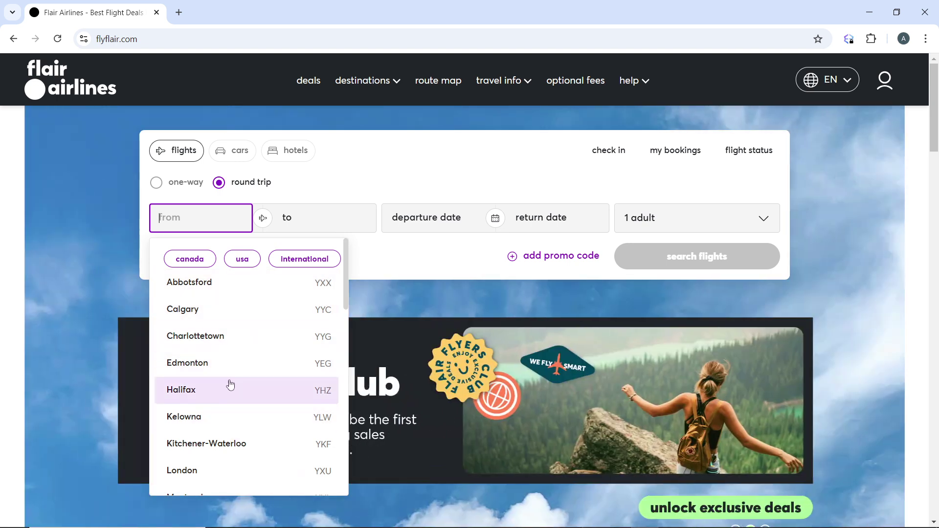
left_click(246, 372)
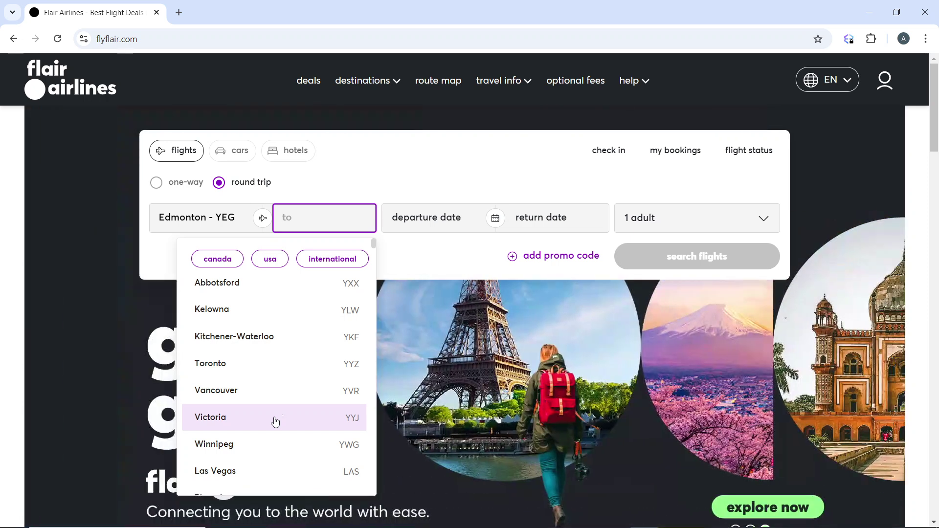
left_click(274, 422)
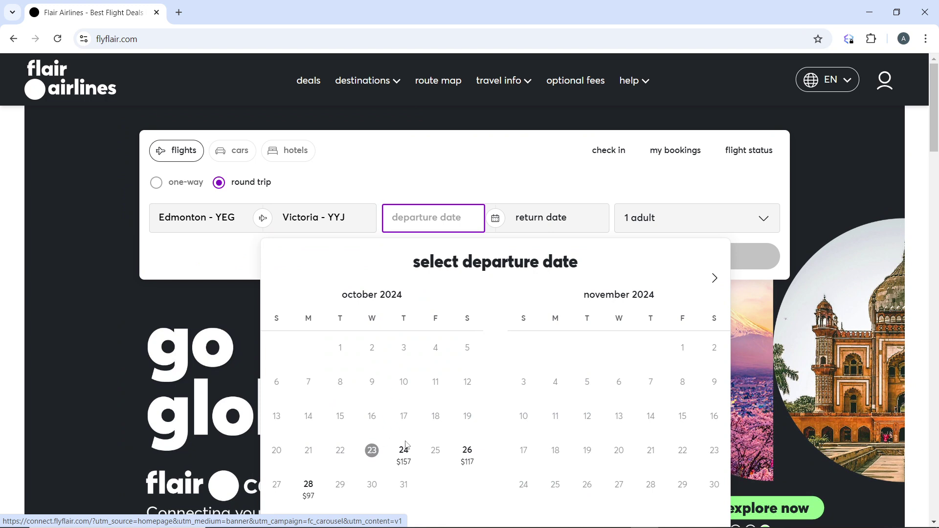
left_click(409, 457)
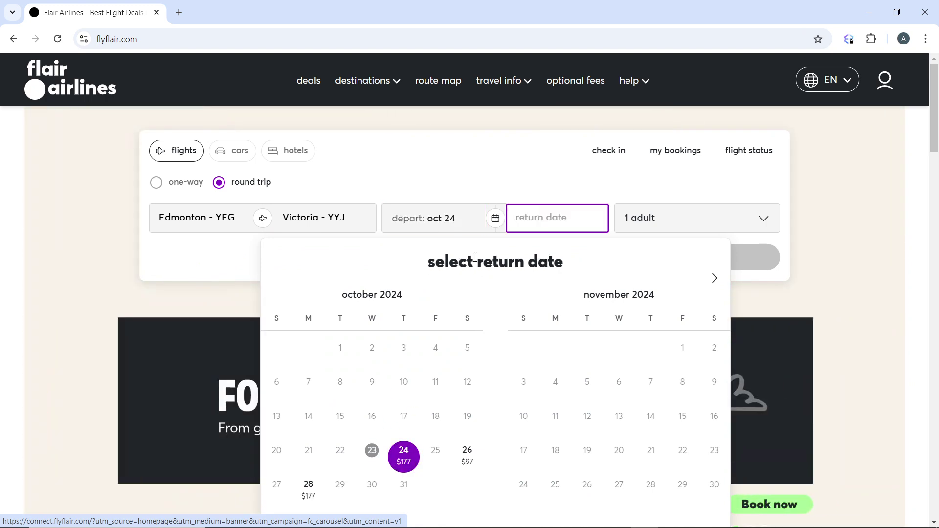
left_click(467, 455)
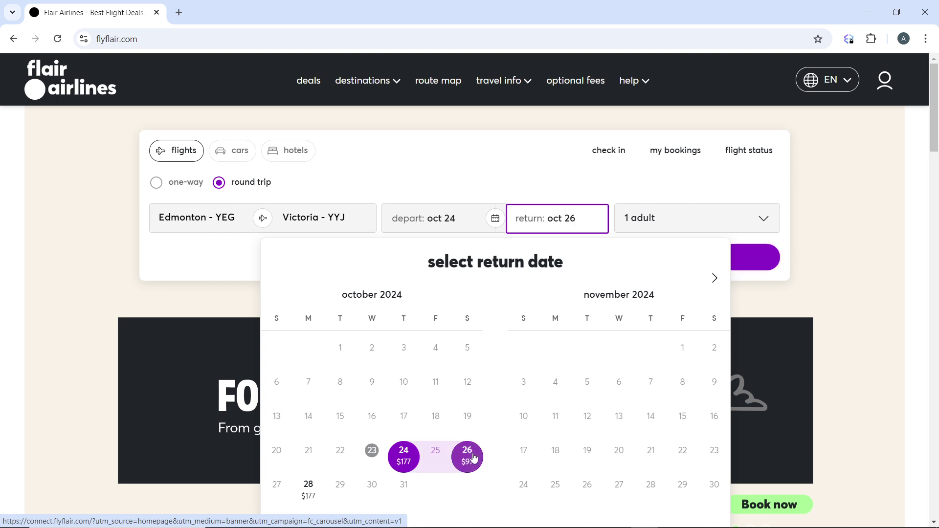
left_click(796, 169)
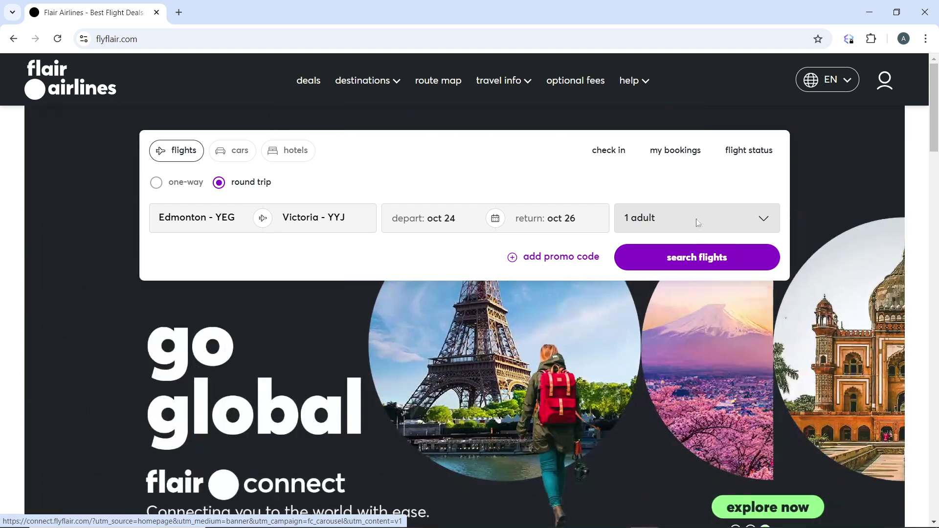
Confirm one adult passenger and search for flights.
left_click(698, 223)
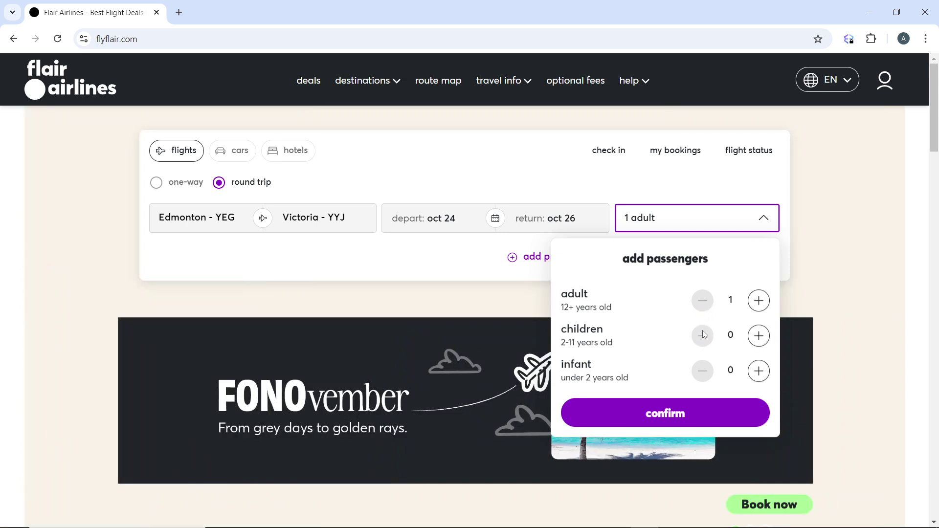
left_click(671, 419)
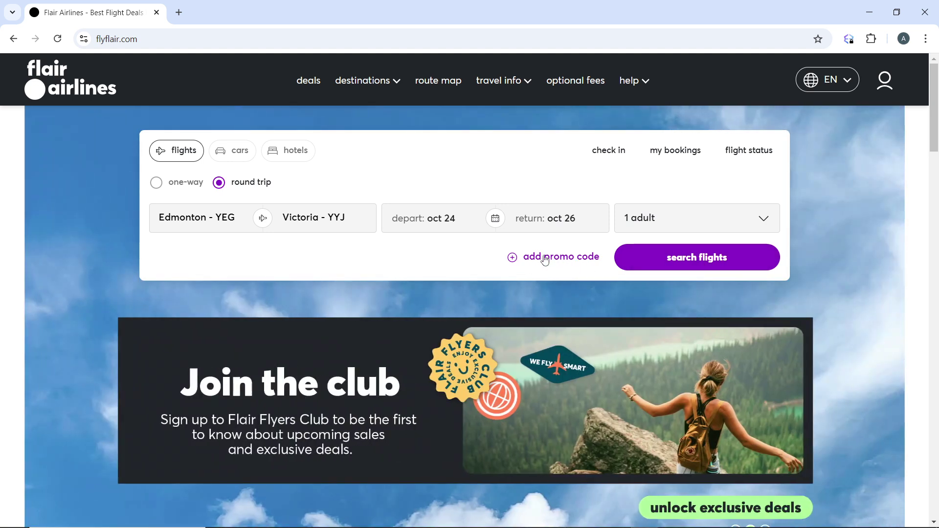
left_click(701, 269)
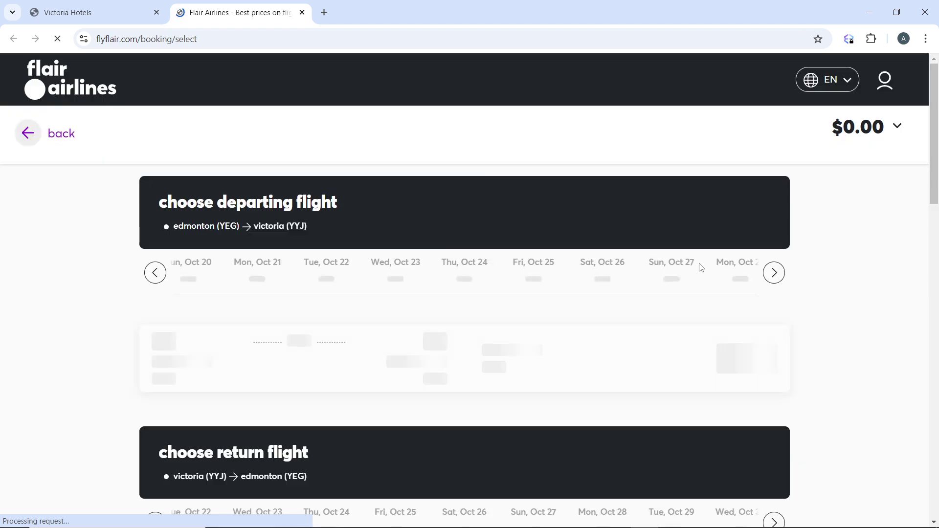
Examine the departing and return flight options, comparing their dates, times and fares.
scroll(699, 267, "down", 3)
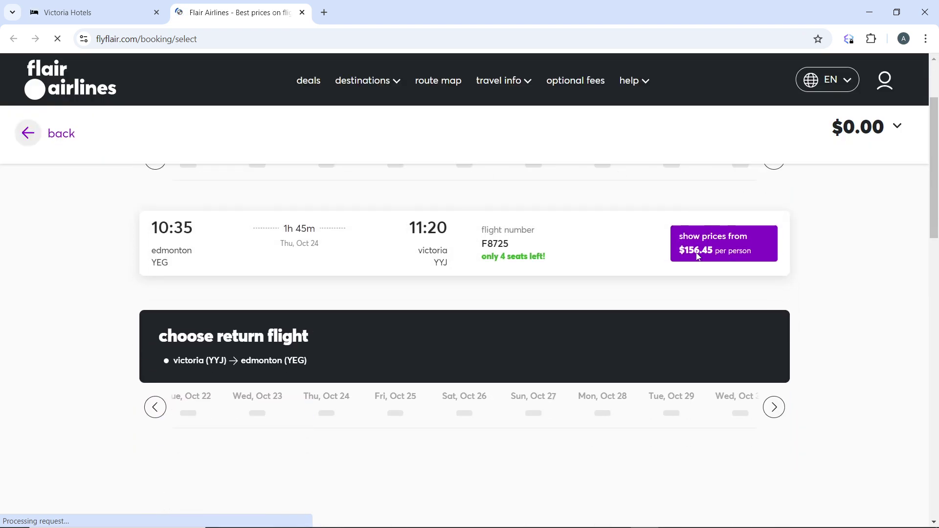
scroll(697, 257, "up", 3)
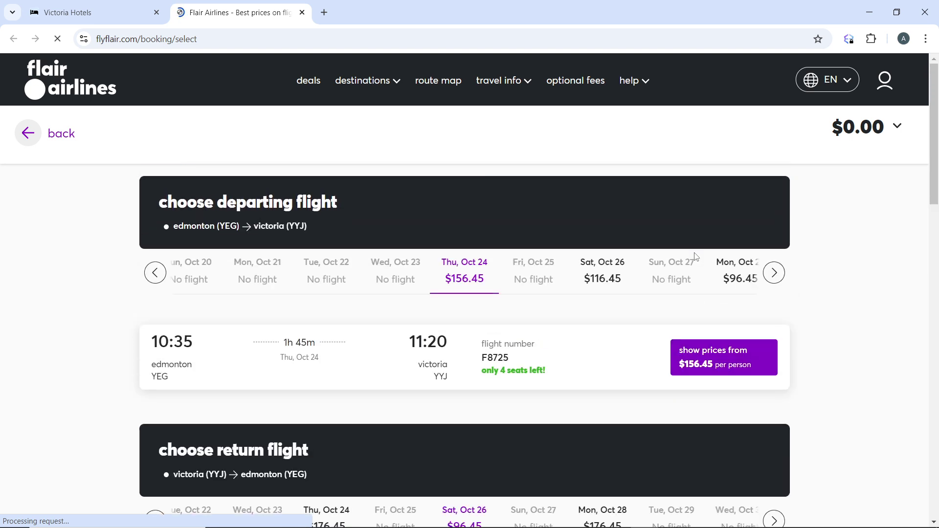
scroll(697, 257, "down", 1)
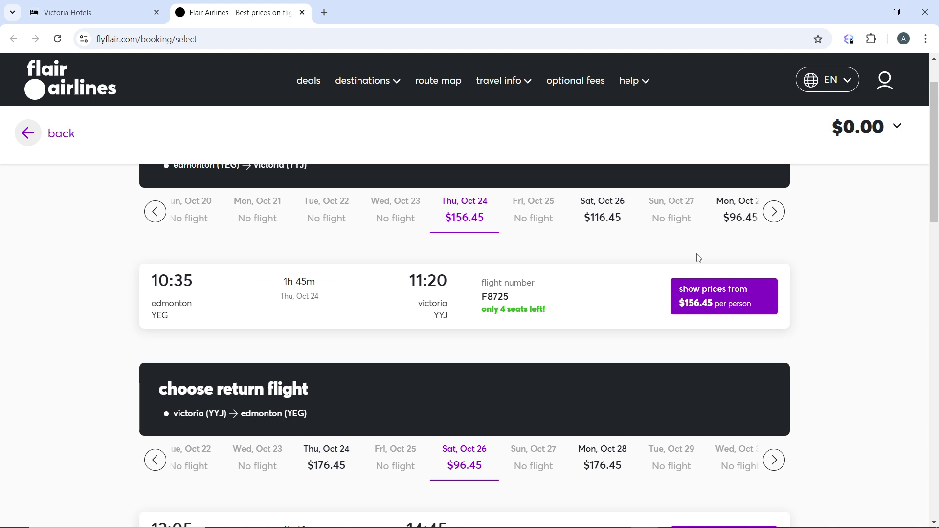
scroll(666, 367, "down", 4)
scroll(663, 361, "up", 2)
scroll(664, 361, "up", 3)
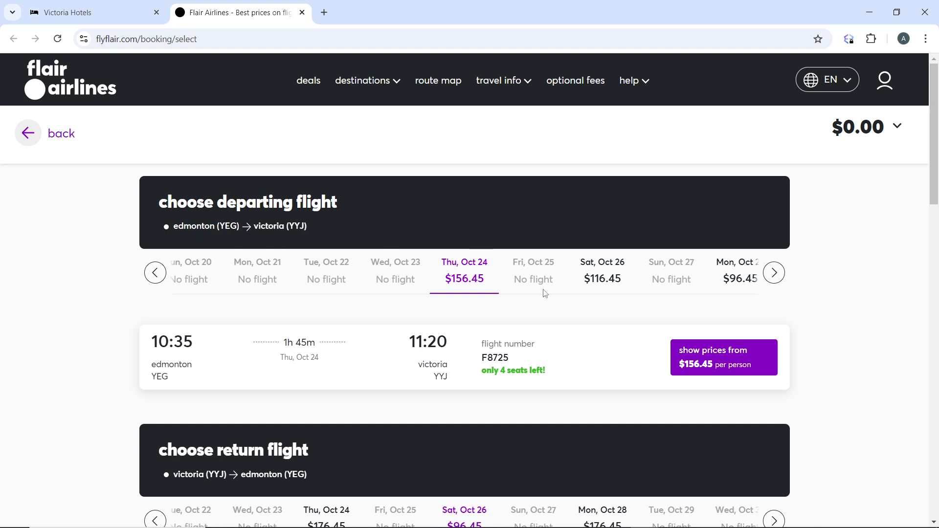
scroll(510, 313, "down", 1)
scroll(583, 341, "down", 3)
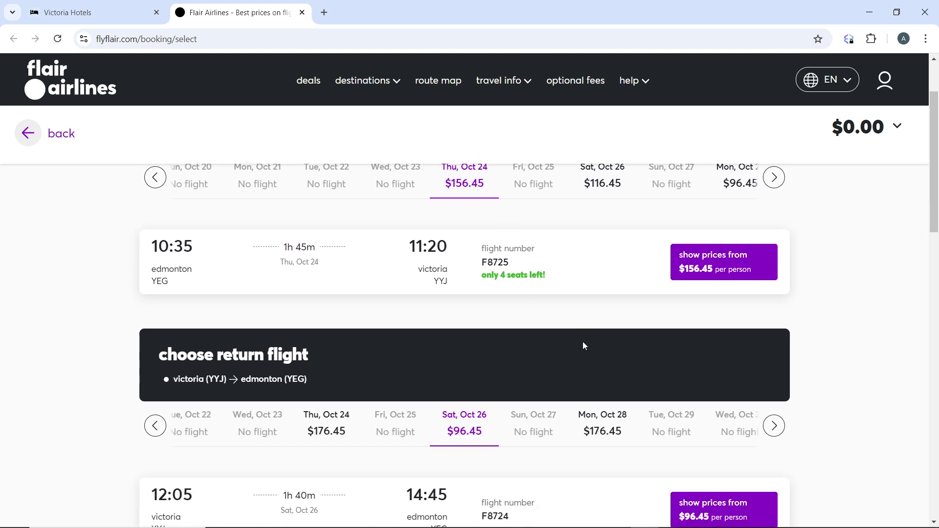
scroll(405, 298, "up", 4)
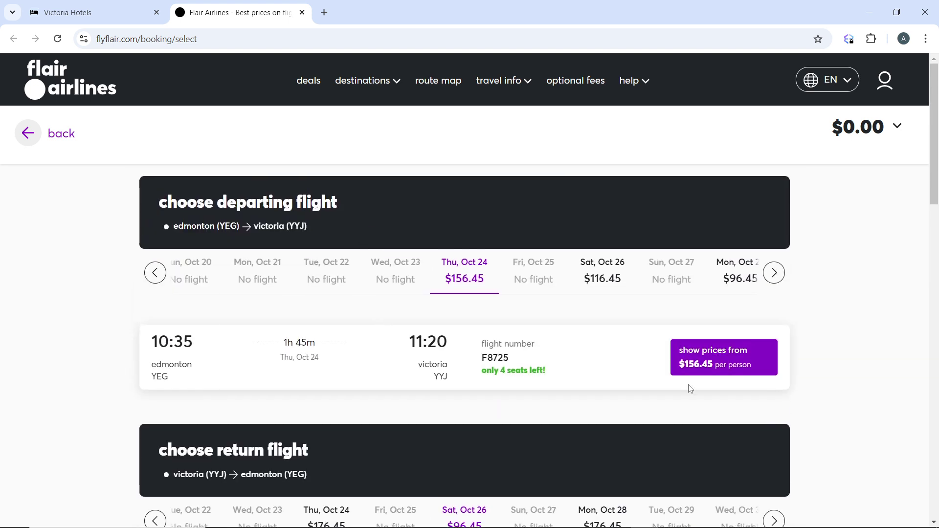
scroll(729, 368, "down", 3)
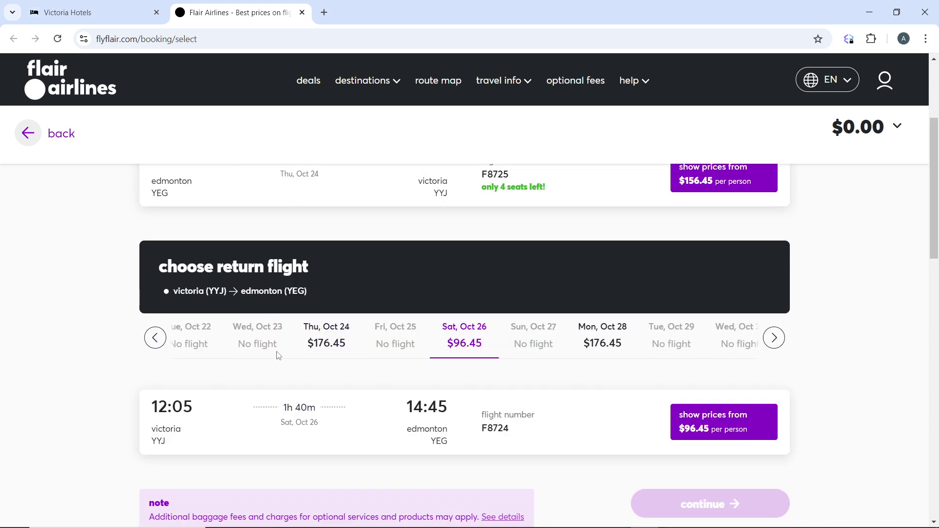
scroll(632, 410, "down", 1)
scroll(633, 410, "down", 4)
scroll(571, 394, "up", 7)
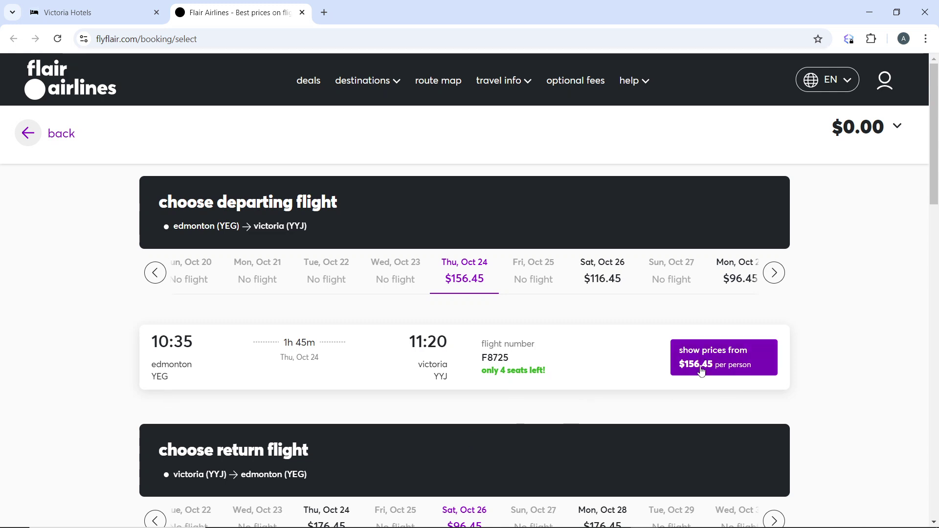
Select the 10:35 Edmonton to Victoria departing flight on October 24 with the basic bundle.
left_click(724, 368)
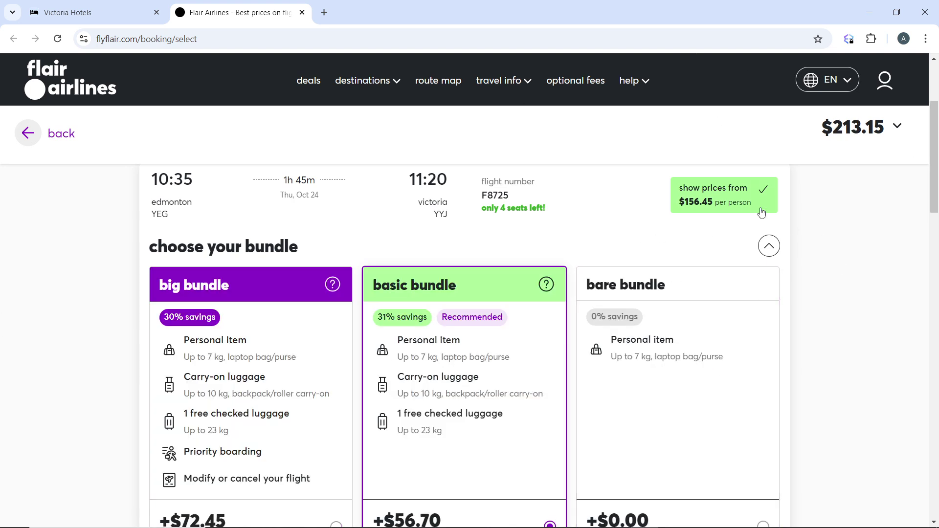
scroll(272, 279, "down", 1)
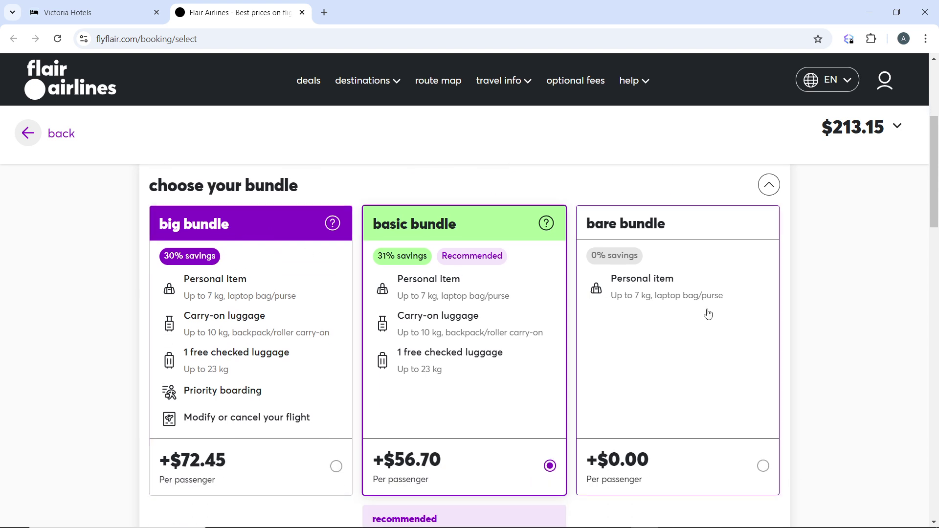
scroll(431, 294, "down", 1)
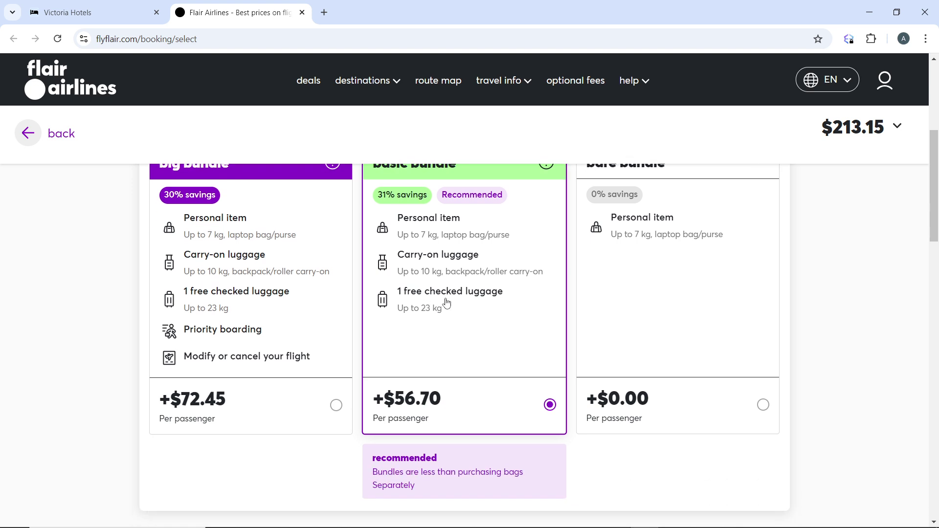
scroll(454, 306, "down", 4)
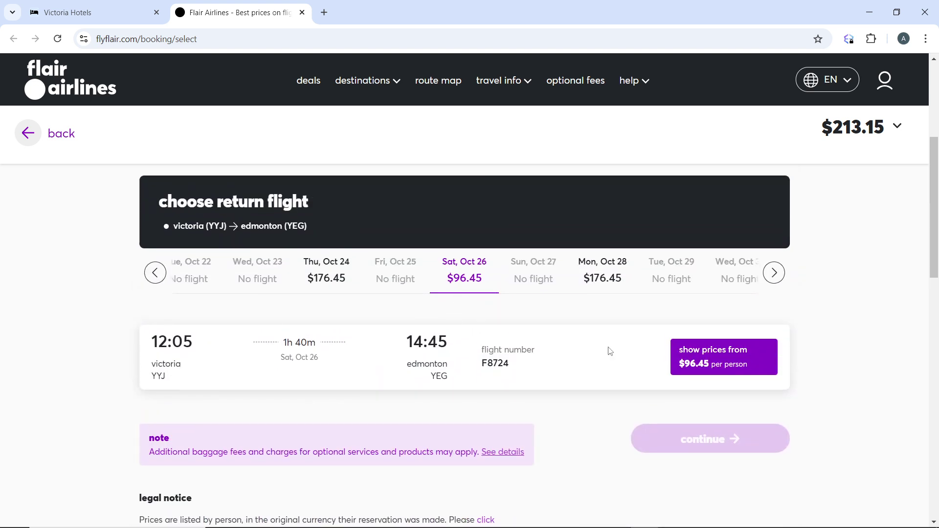
scroll(709, 366, "down", 4)
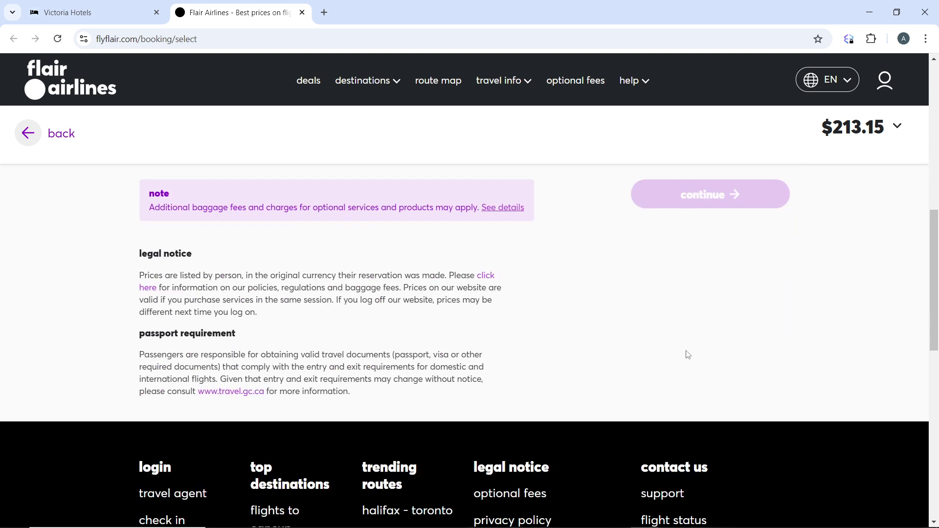
scroll(688, 352, "up", 5)
scroll(636, 333, "up", 4)
scroll(573, 319, "down", 5)
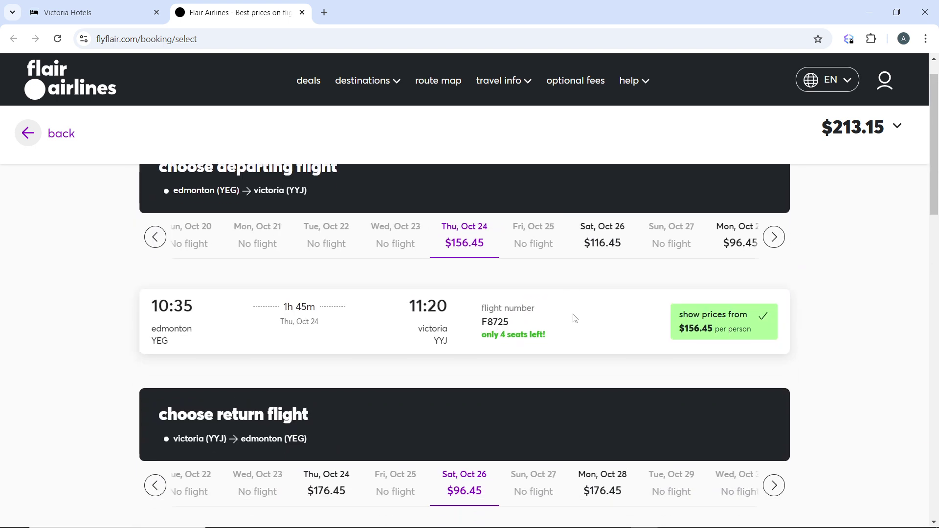
Select the 12:05 Victoria to Edmonton return flight on October 26 with the basic bundle and continue to the passenger information.
left_click(708, 364)
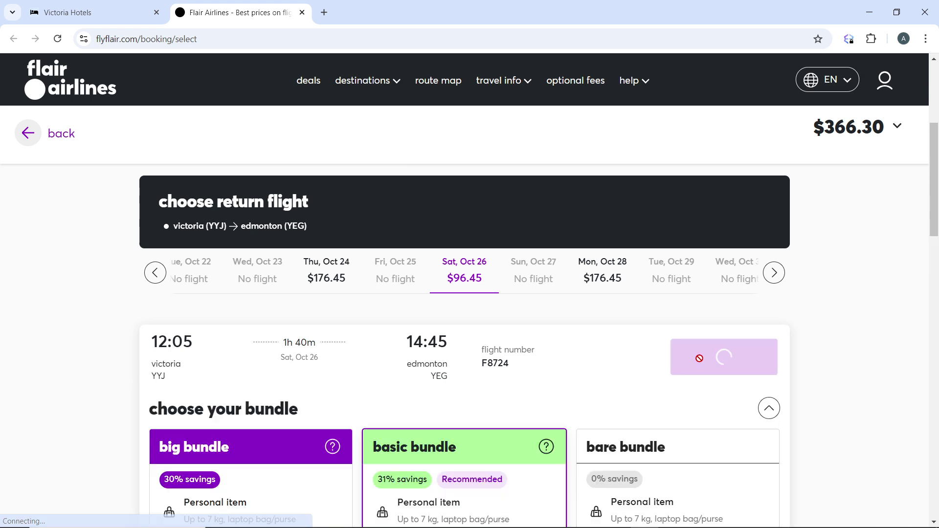
scroll(471, 339, "down", 5)
scroll(470, 241, "down", 7)
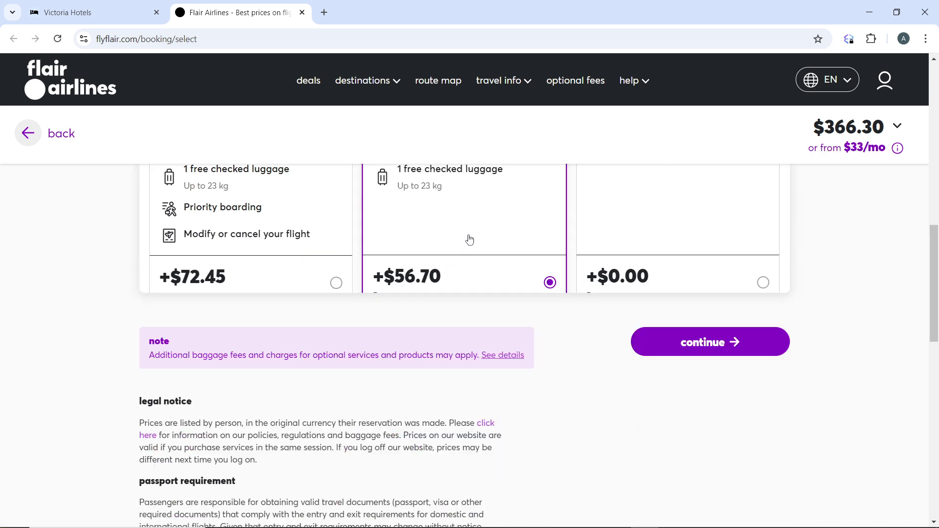
scroll(499, 251, "up", 6)
scroll(581, 270, "down", 3)
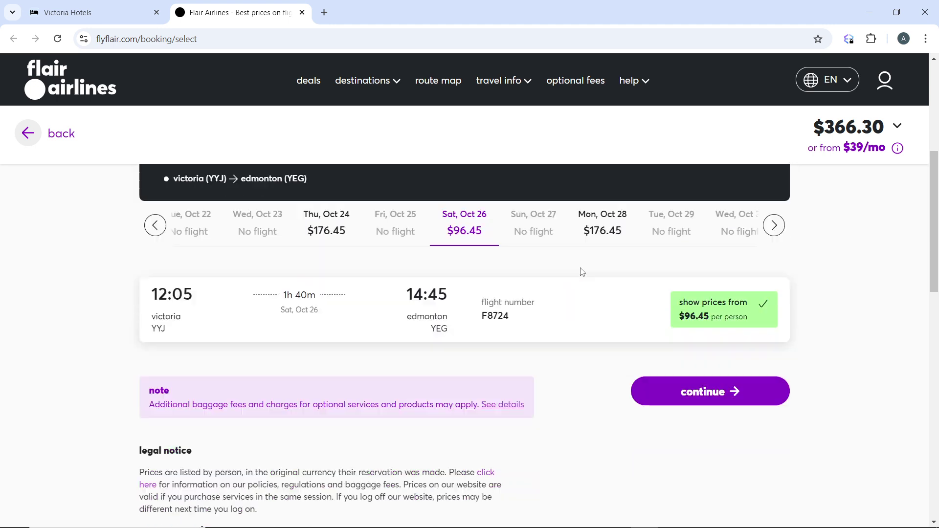
left_click(720, 267)
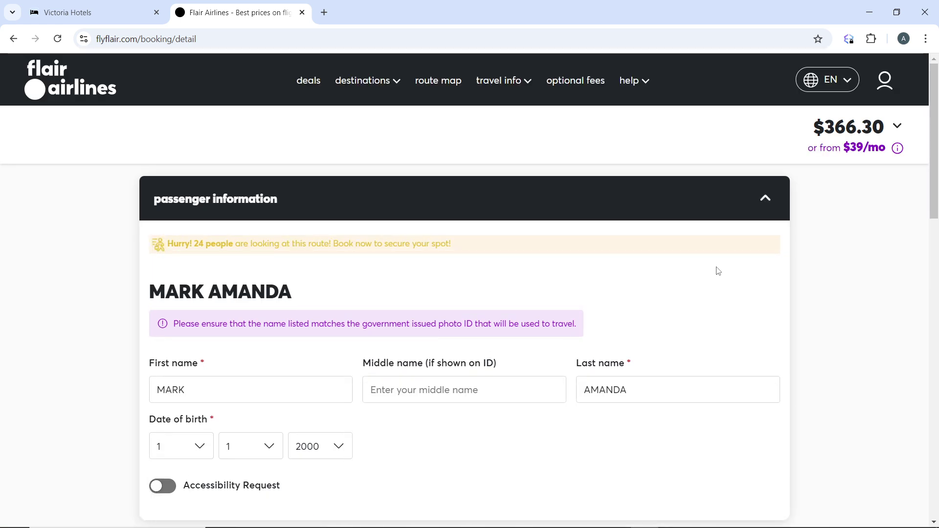
Check the prefilled passenger name and date of birth, leave the accessibility request off, and continue to the baggage options.
scroll(717, 277, "down", 1)
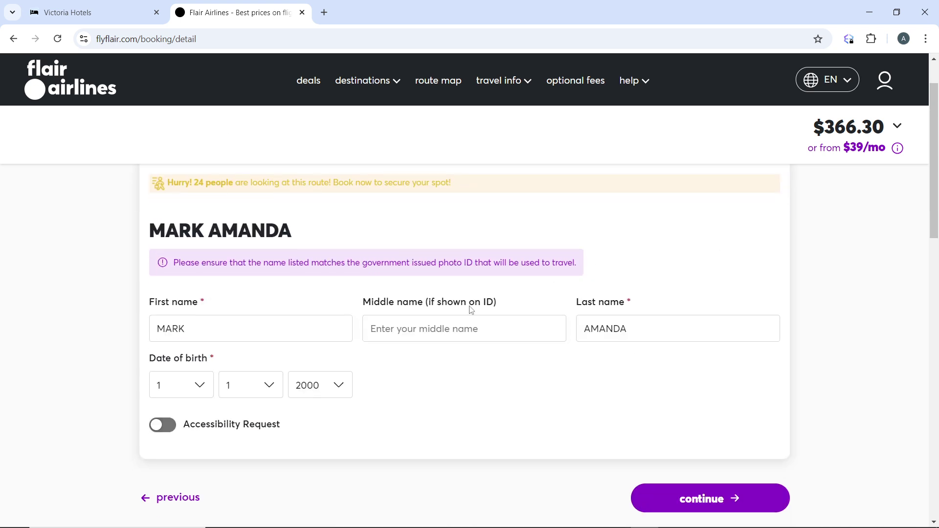
scroll(311, 298, "down", 1)
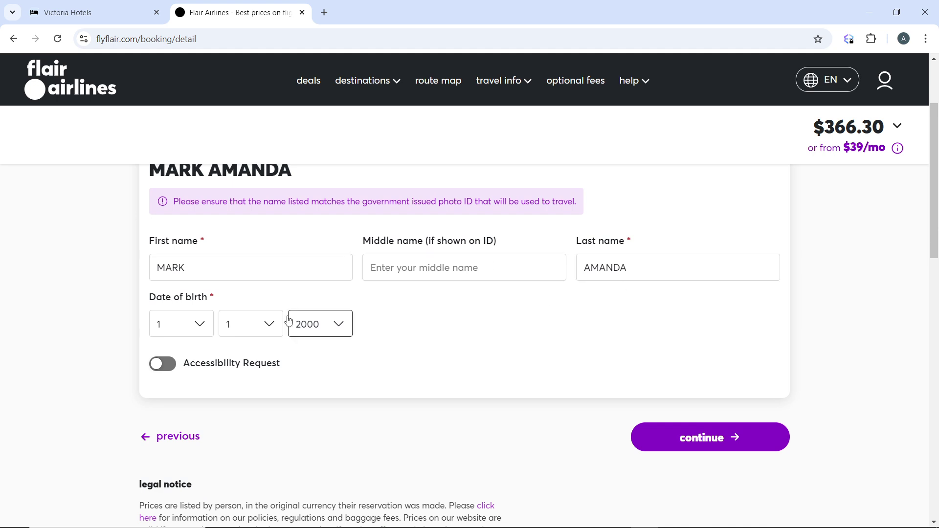
scroll(207, 265, "down", 2)
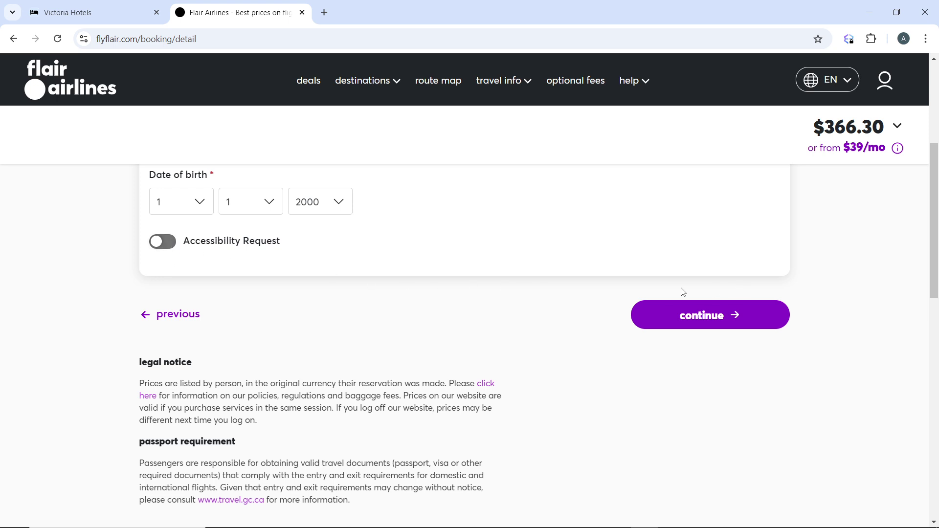
left_click(736, 318)
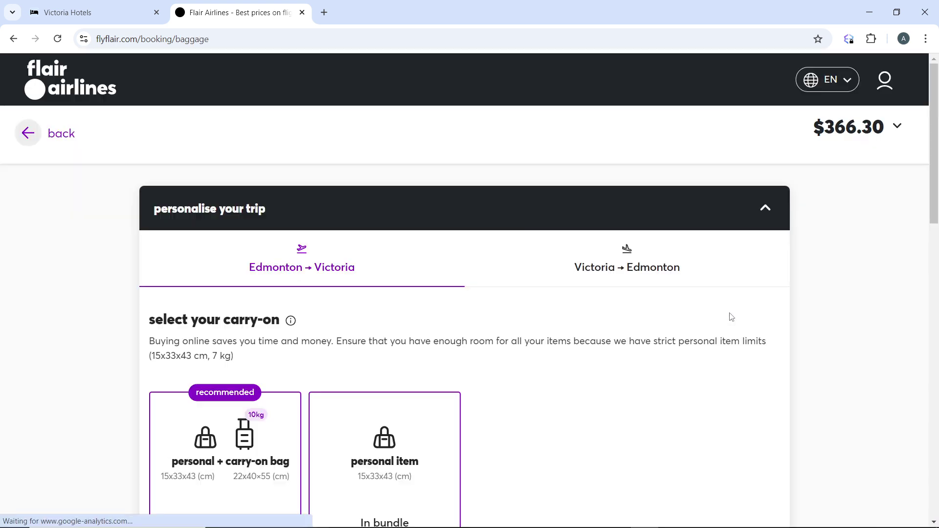
Examine the carry-on, checked-bag and bag-protection options for the Edmonton to Victoria flight.
scroll(700, 317, "down", 3)
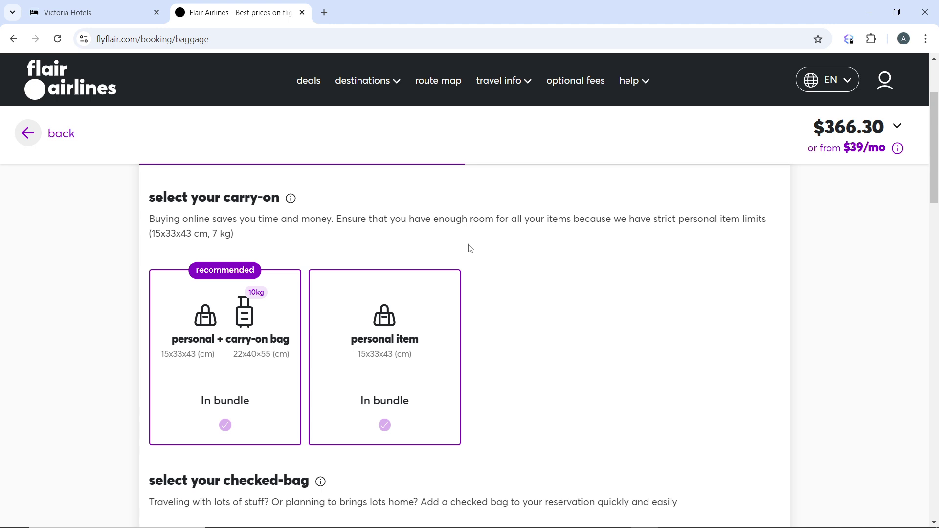
scroll(456, 269, "down", 6)
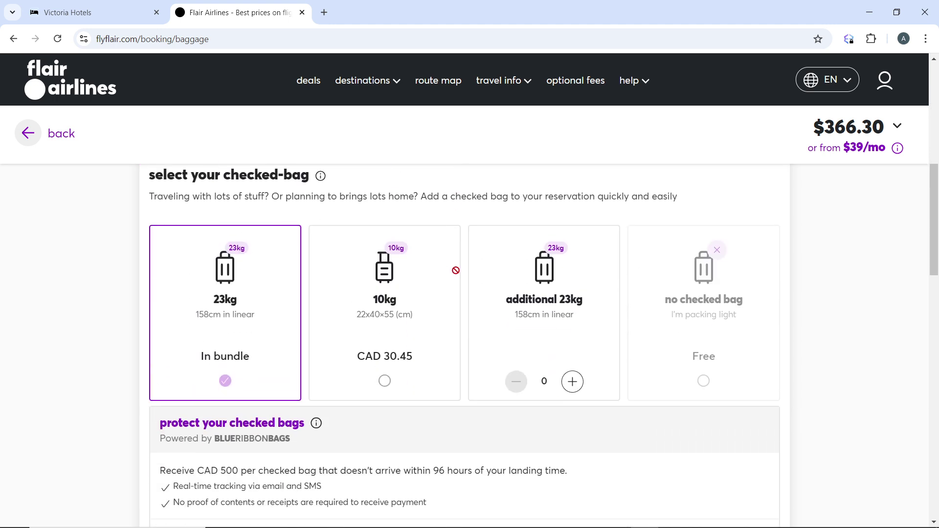
scroll(457, 271, "up", 7)
scroll(458, 269, "down", 4)
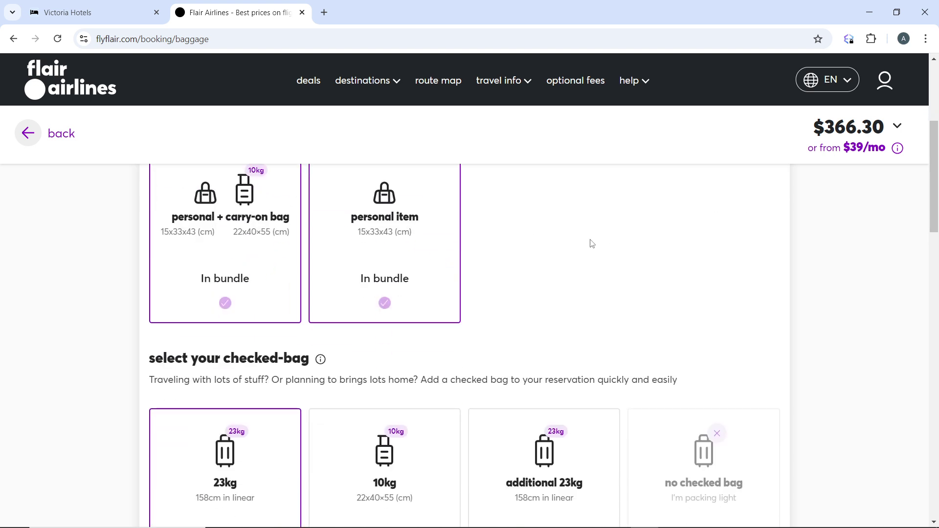
scroll(394, 248, "up", 5)
scroll(401, 311, "down", 3)
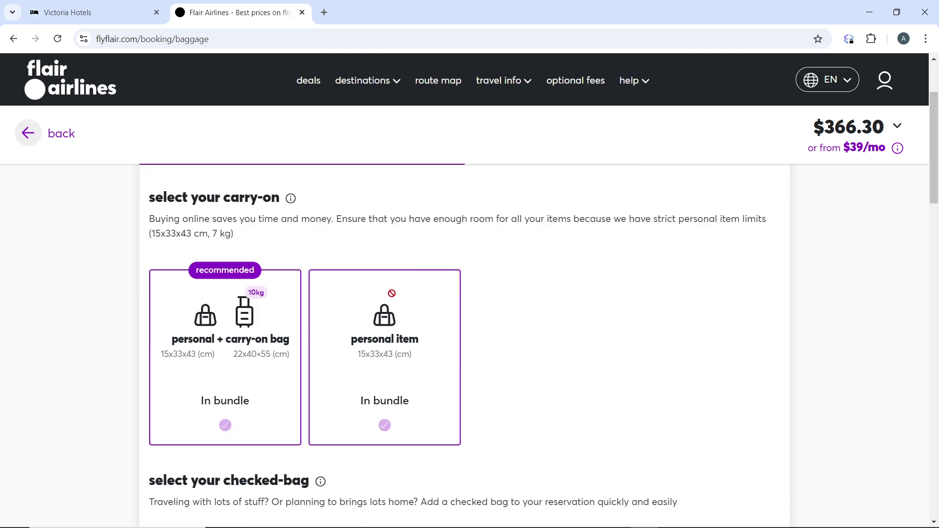
scroll(264, 291, "down", 10)
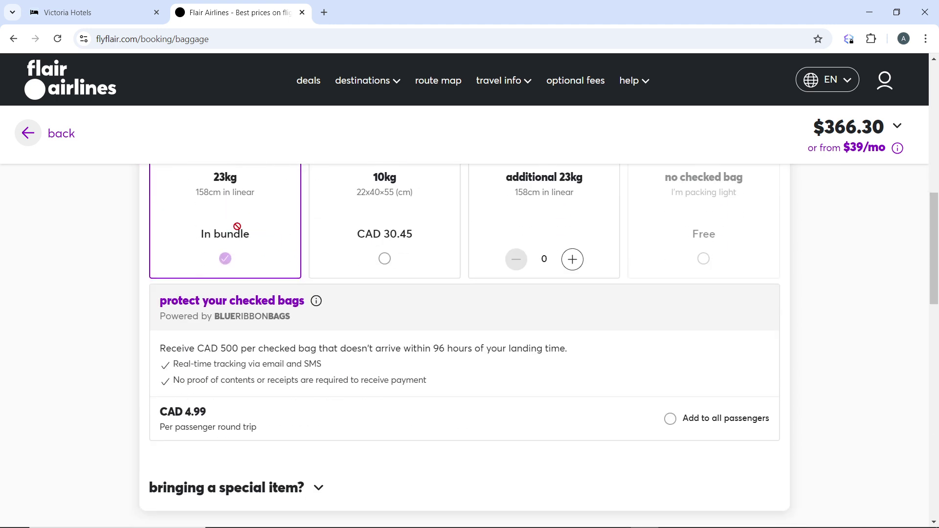
Add the 10 kg checked bag to the Edmonton to Victoria flight and deselect it again.
left_click(383, 238)
scroll(436, 230, "up", 7)
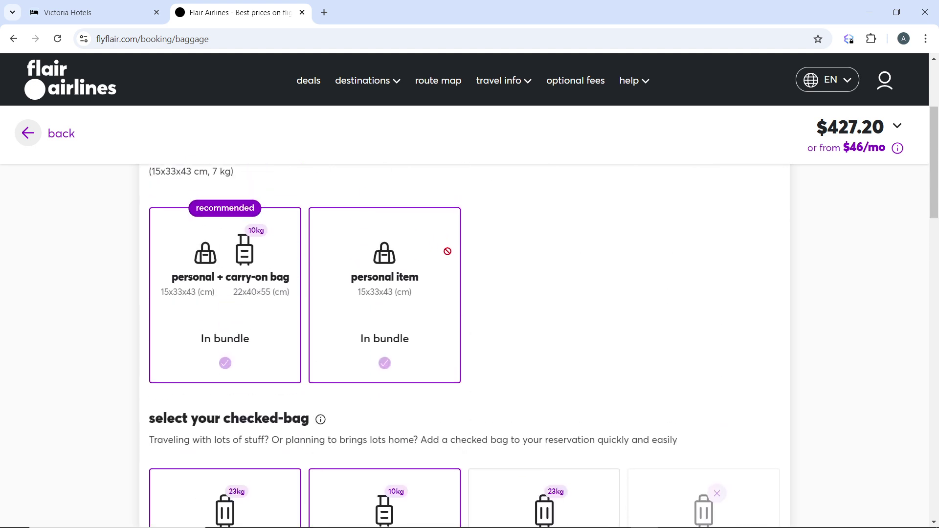
scroll(448, 256, "down", 6)
scroll(441, 256, "up", 1)
scroll(441, 256, "down", 2)
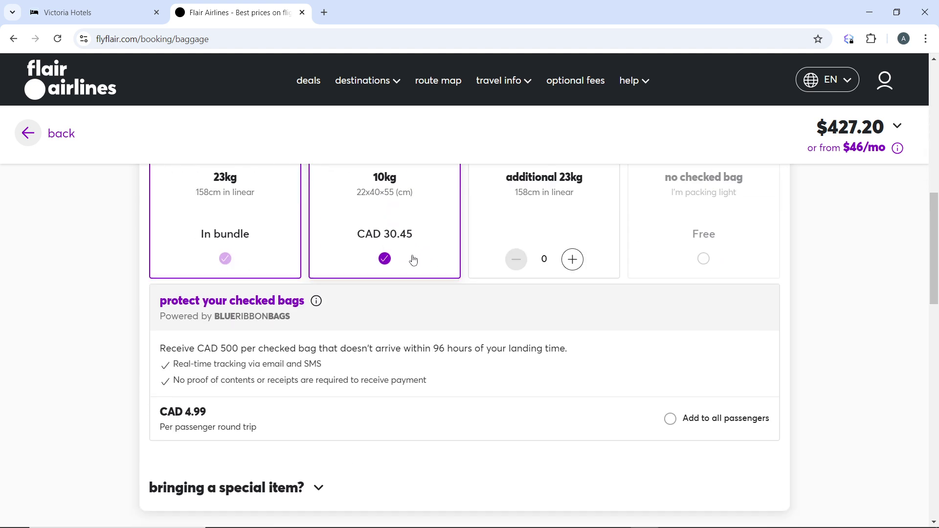
left_click(384, 258)
Expand the special item options, leave them and the bag protection unselected, and proceed to the return flight's baggage.
scroll(472, 258, "down", 5)
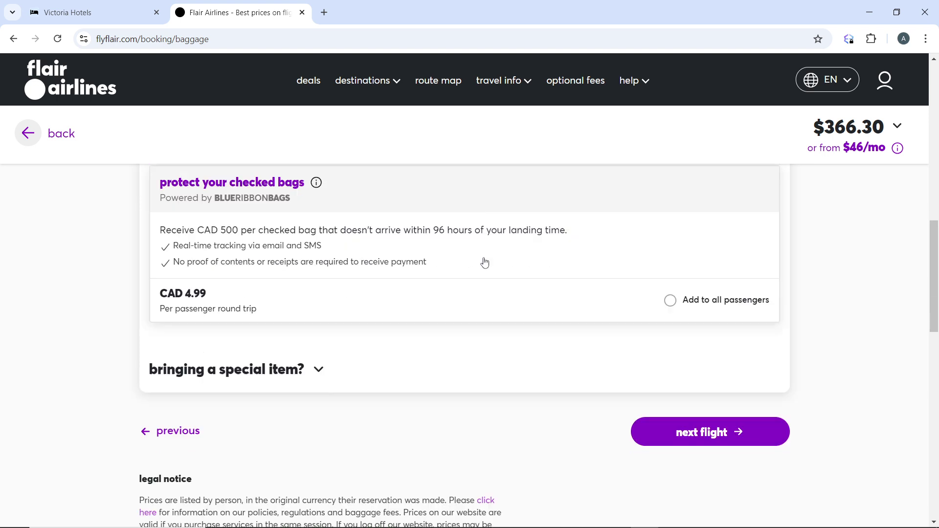
scroll(488, 259, "up", 2)
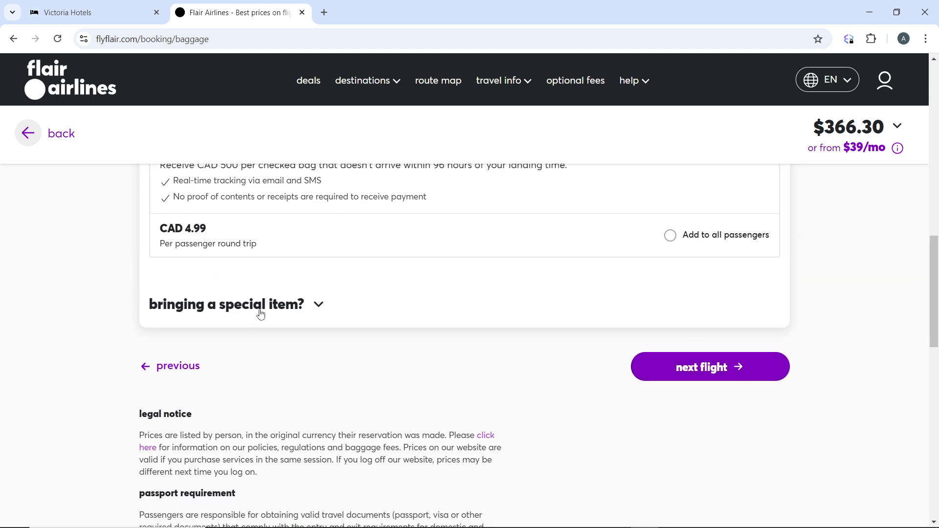
left_click(319, 306)
left_click(319, 306)
left_click(319, 306)
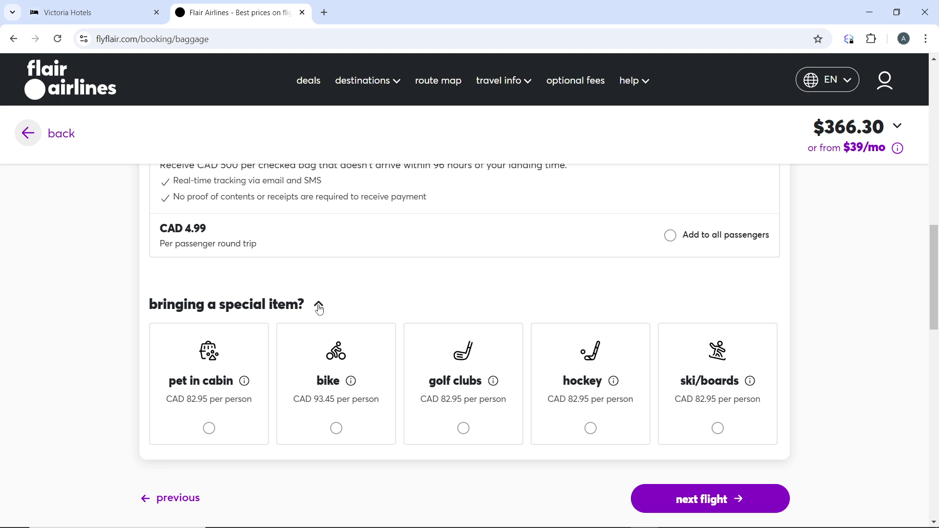
scroll(789, 305, "down", 5)
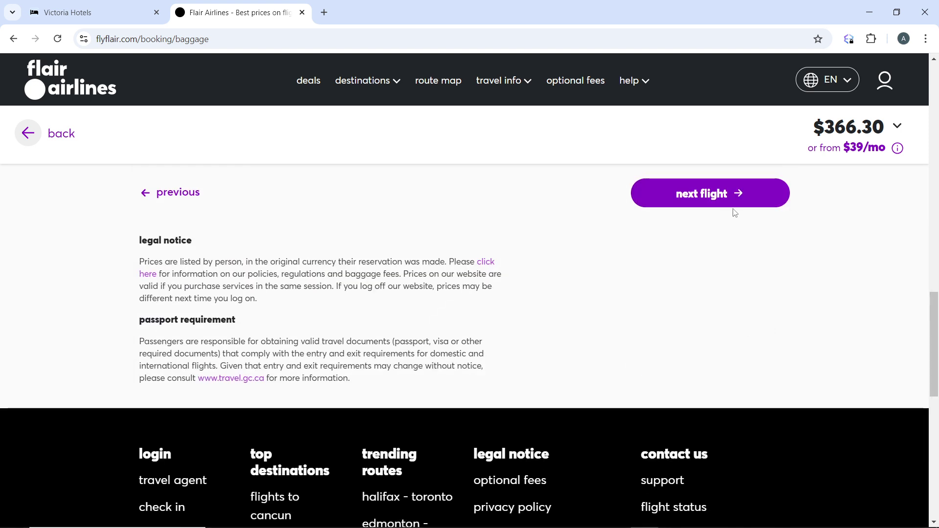
left_click(722, 200)
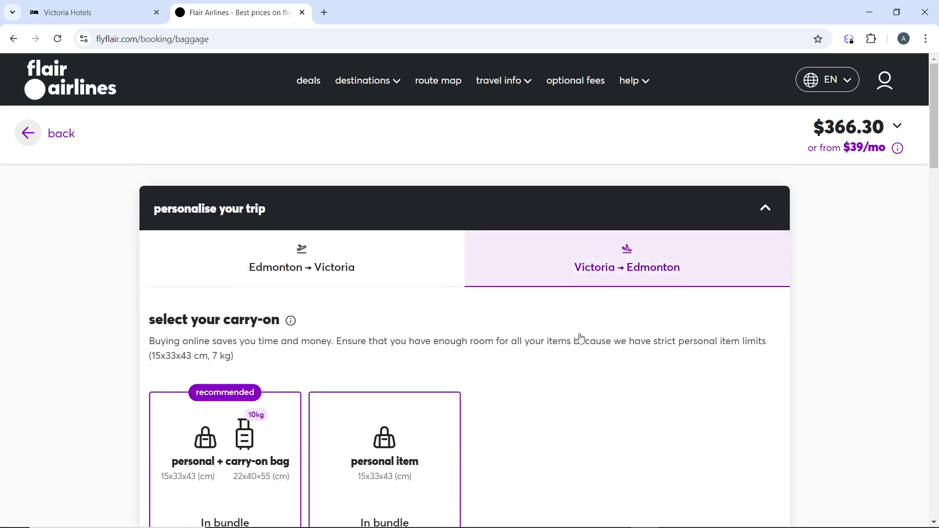
Examine the carry-on, checked-bag, bag-protection and special item options for the Victoria to Edmonton flight.
scroll(577, 338, "down", 10)
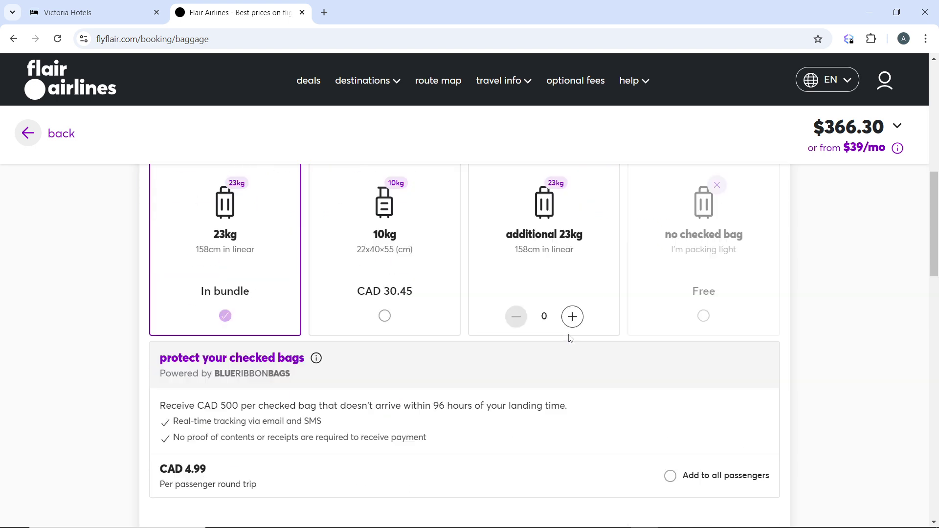
scroll(570, 338, "down", 5)
scroll(414, 288, "up", 1)
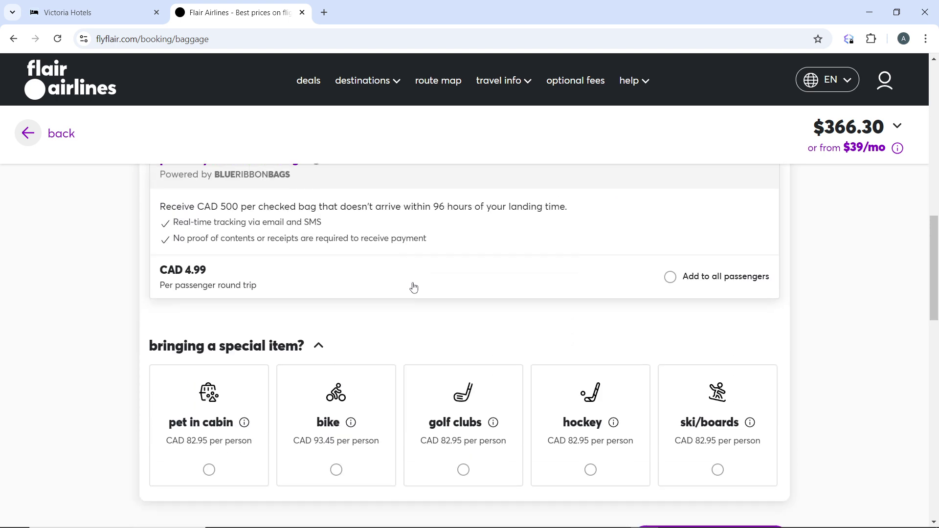
scroll(414, 287, "down", 5)
scroll(428, 298, "up", 15)
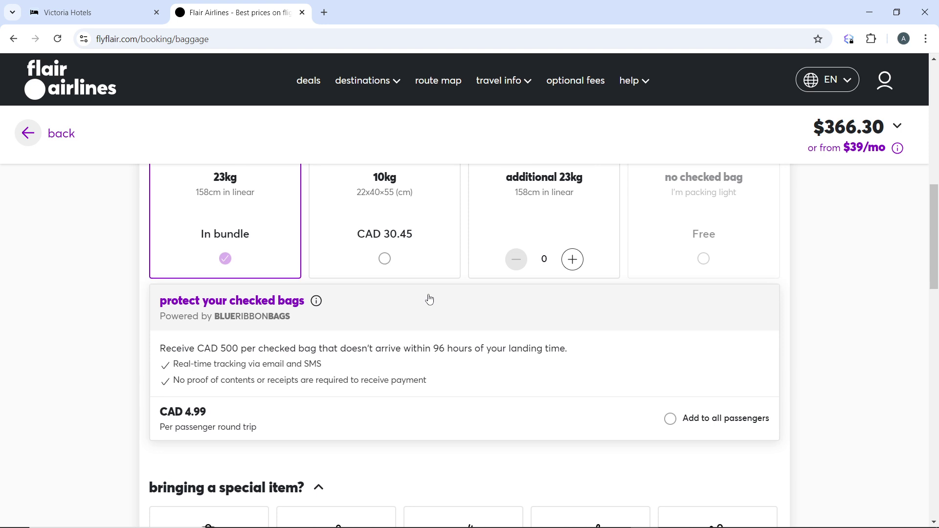
scroll(432, 300, "up", 2)
scroll(442, 308, "down", 10)
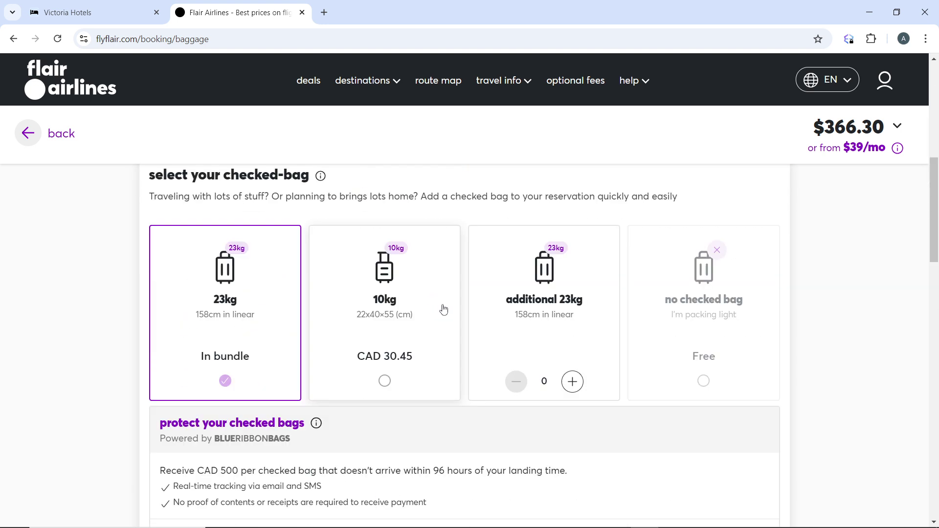
left_click(703, 446)
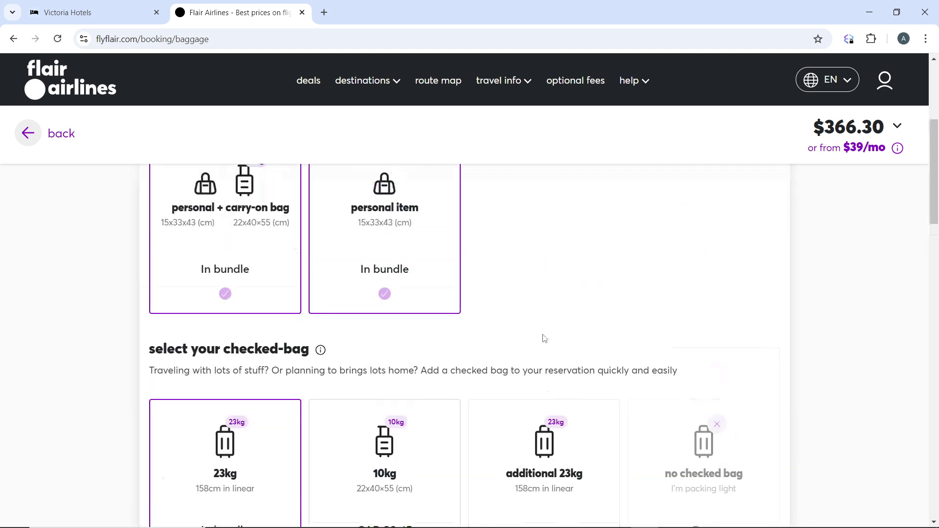
left_click(276, 270)
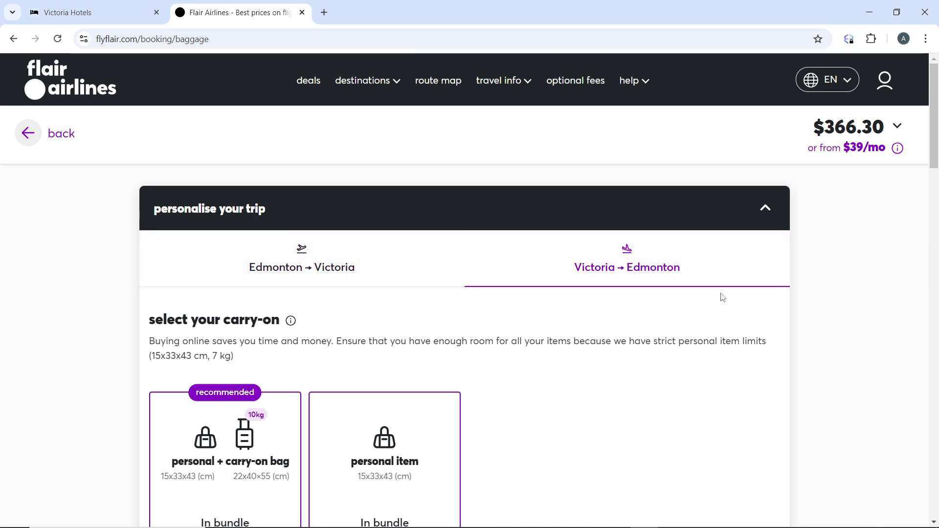
Keep only the bundled baggage on the Victoria to Edmonton flight and continue to seat selection.
scroll(719, 295, "down", 8)
scroll(631, 280, "down", 12)
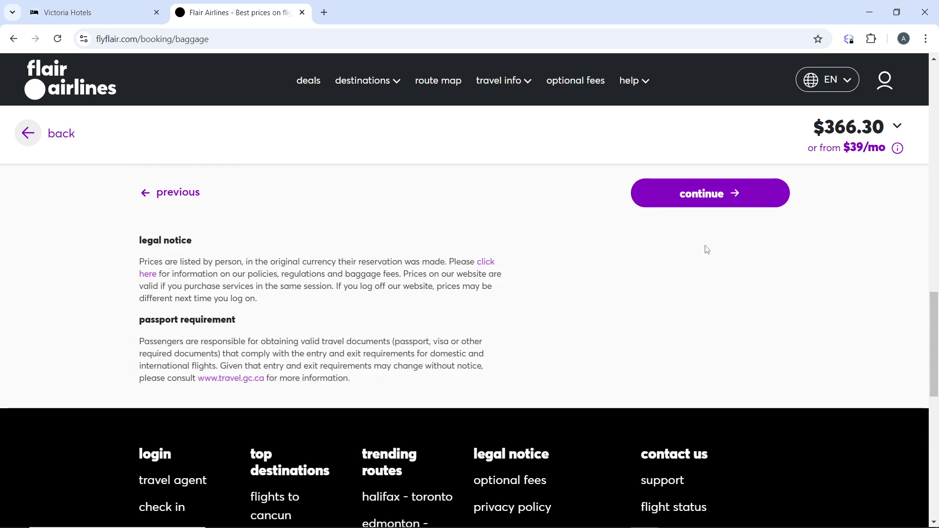
left_click(705, 194)
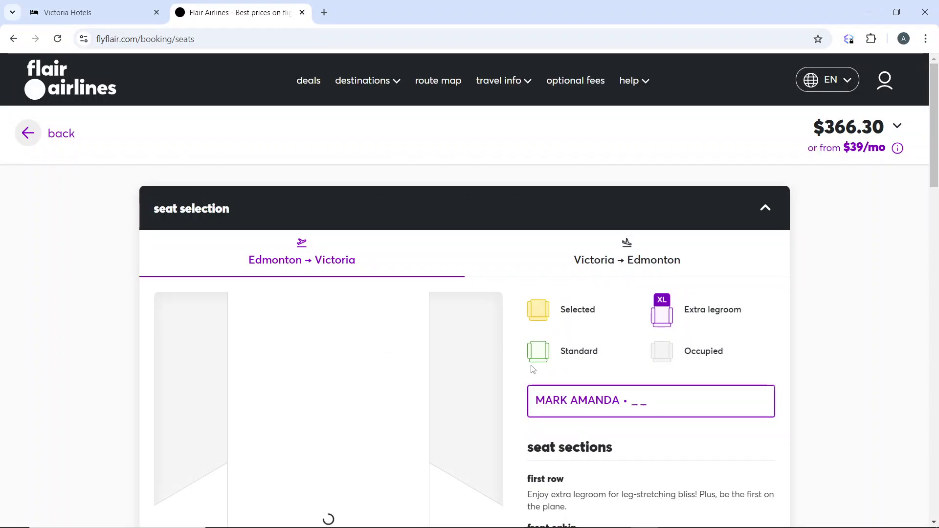
Examine the seat map, seat sections and seat prices for the Edmonton to Victoria flight.
scroll(533, 370, "down", 1)
scroll(533, 371, "down", 3)
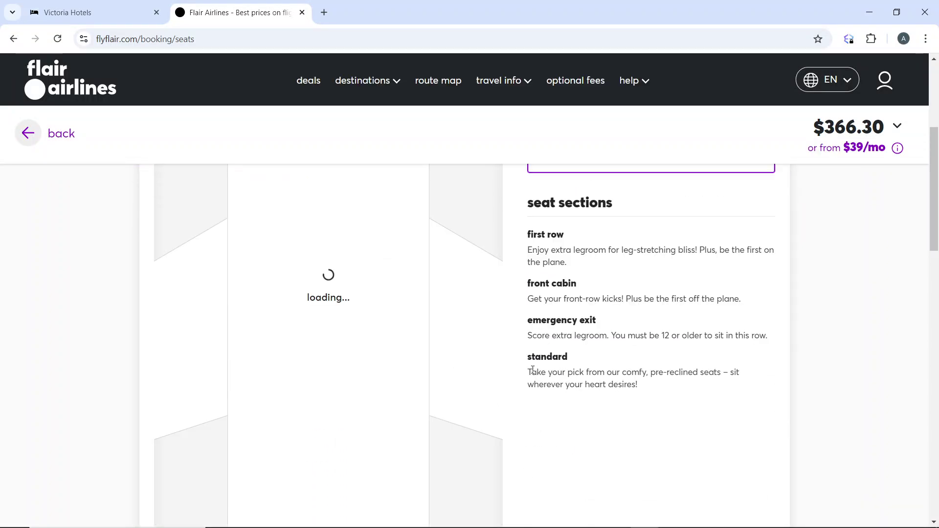
scroll(531, 371, "down", 1)
scroll(531, 371, "up", 5)
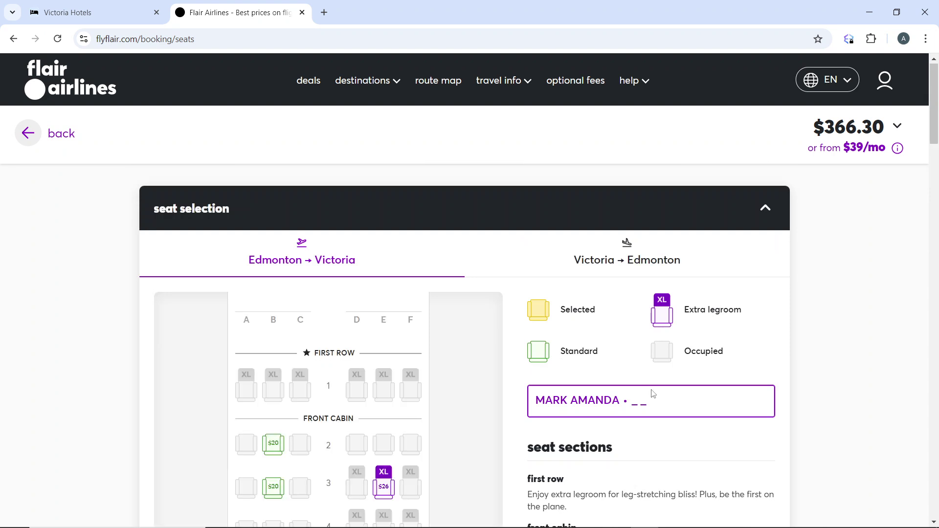
scroll(646, 391, "down", 2)
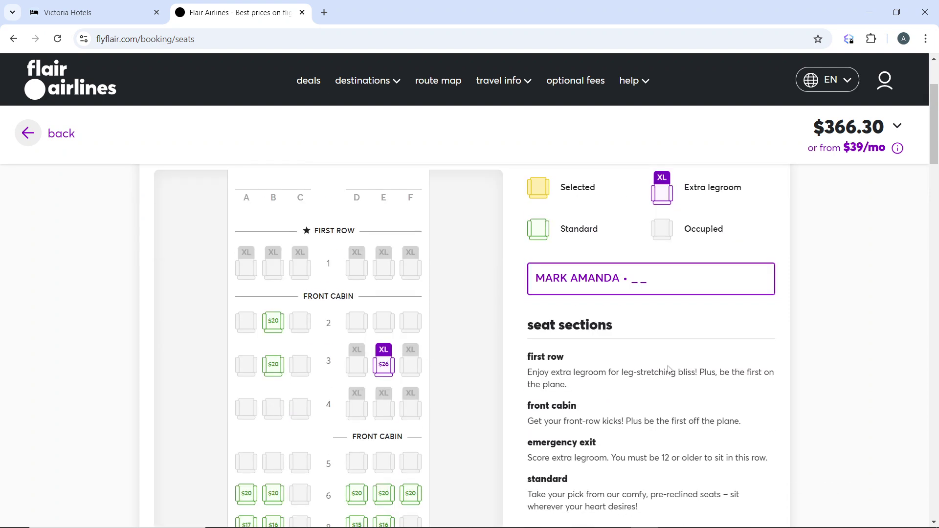
scroll(680, 355, "down", 1)
scroll(680, 356, "up", 3)
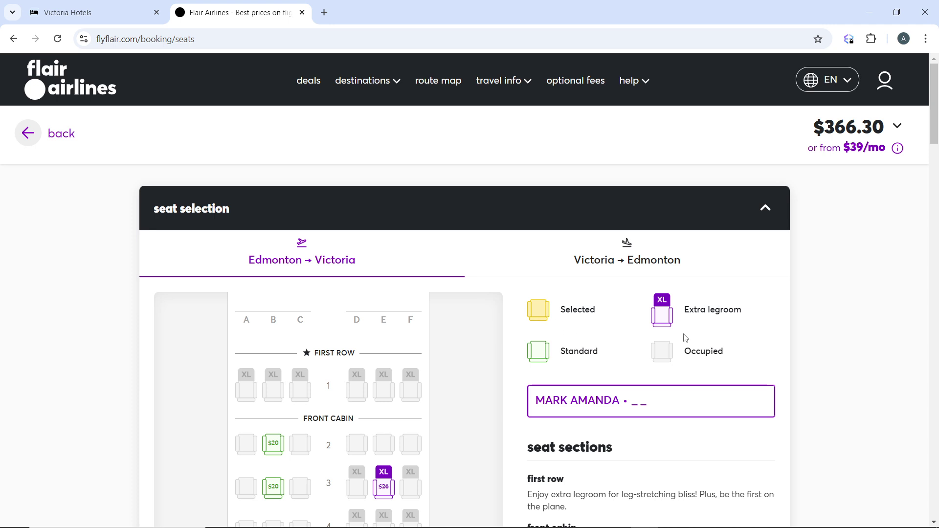
scroll(697, 372, "down", 3)
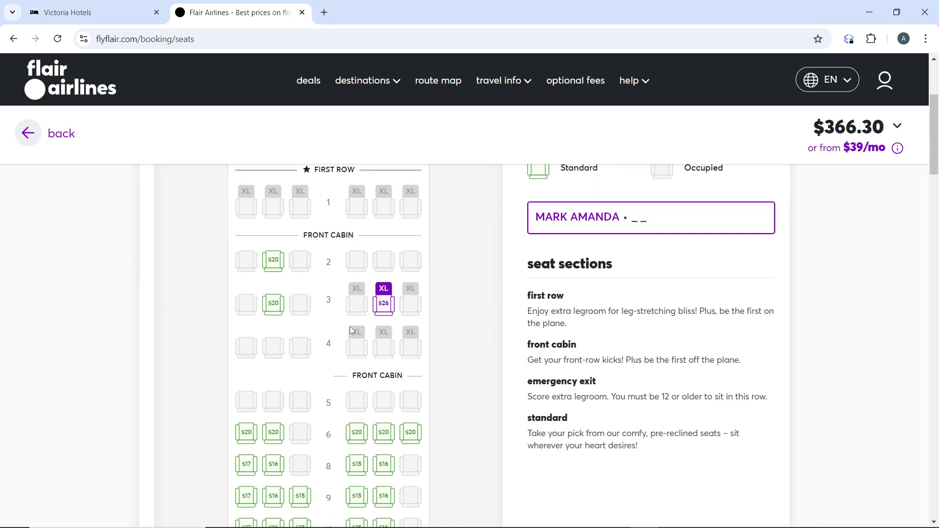
Select extra-legroom seat 3E for the Edmonton to Victoria flight and proceed to the return flight's seats.
scroll(411, 310, "up", 3)
scroll(382, 367, "down", 2)
left_click(380, 368)
scroll(626, 387, "down", 7)
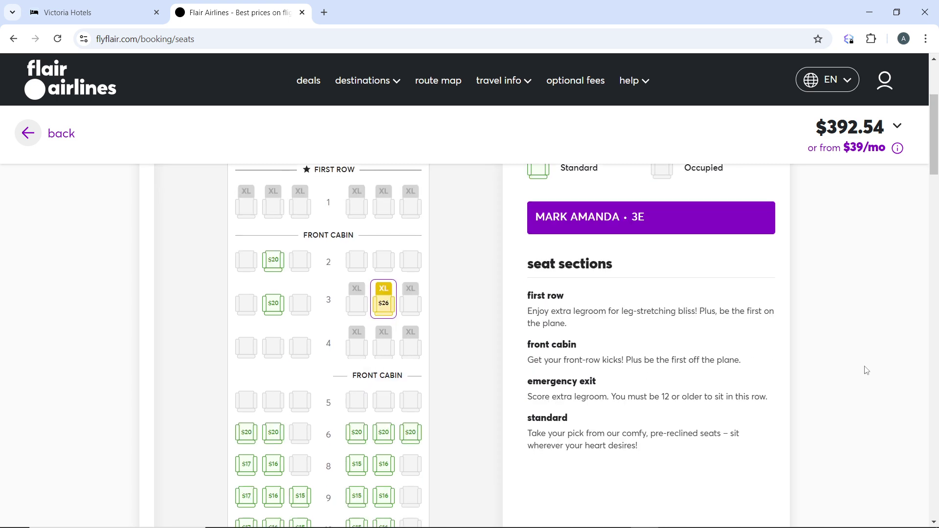
scroll(624, 337, "down", 18)
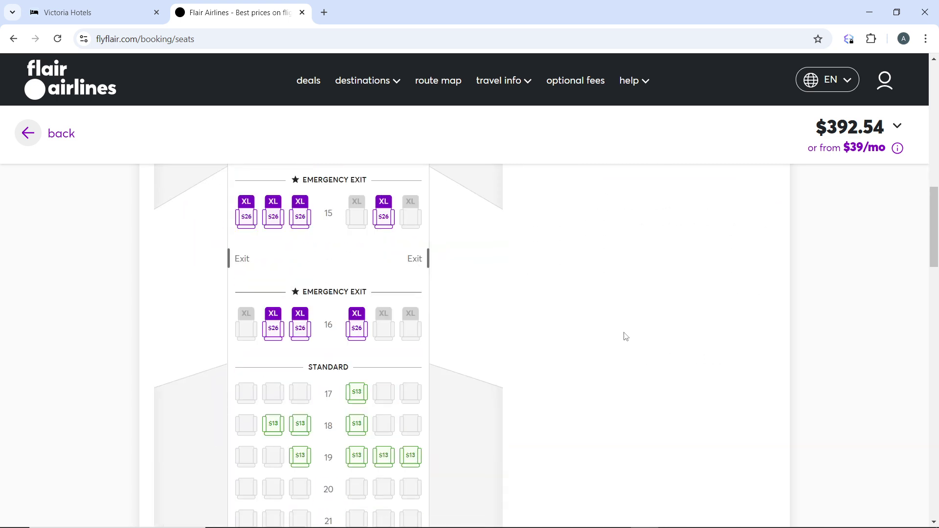
scroll(689, 299, "up", 7)
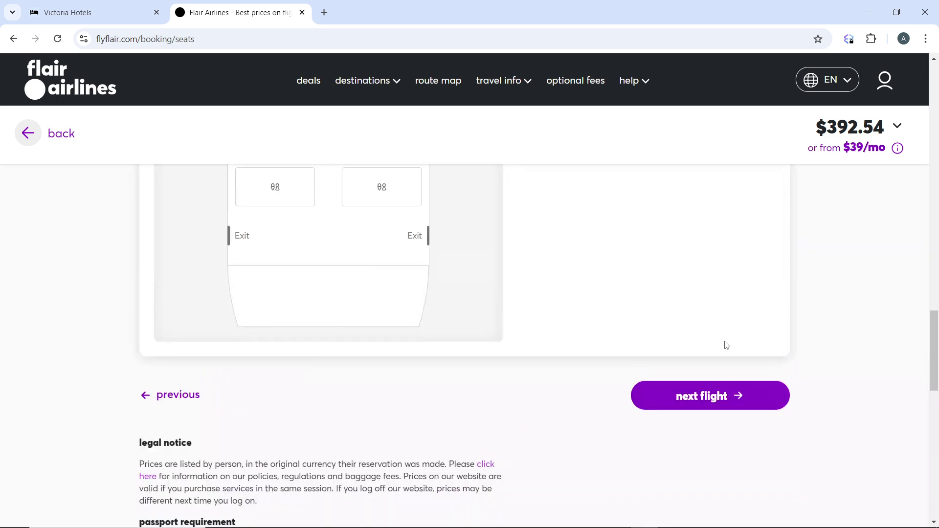
left_click(734, 403)
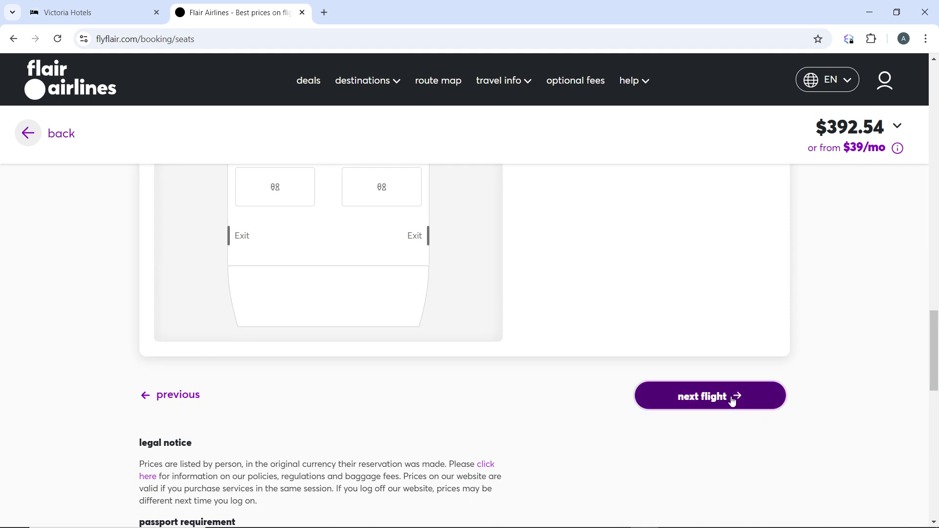
Select extra-legroom seat 4E for the Victoria to Edmonton flight and continue to the trip extras.
scroll(598, 330, "down", 5)
scroll(597, 336, "down", 8)
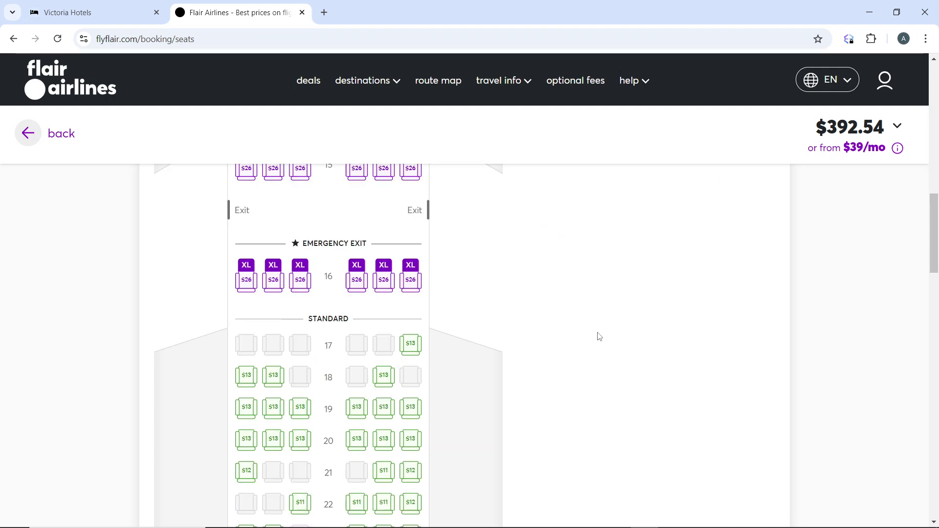
scroll(589, 335, "up", 10)
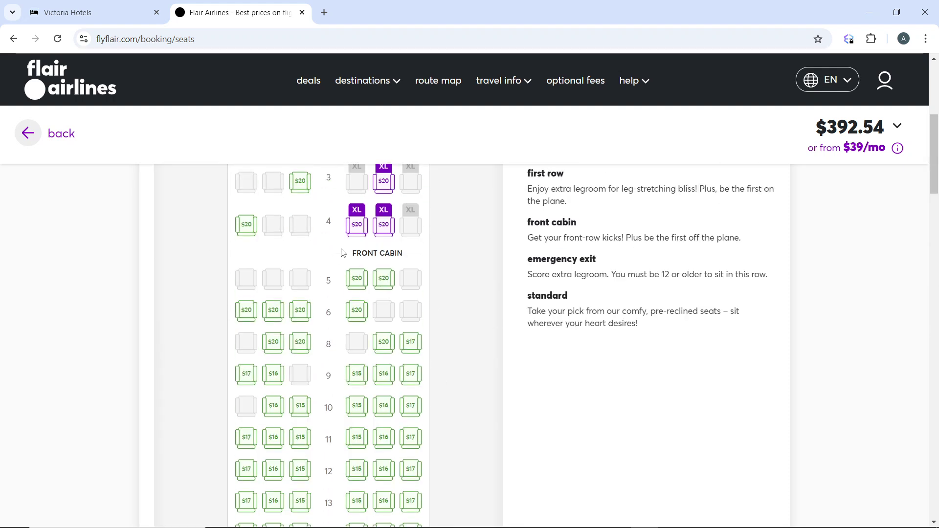
left_click(384, 226)
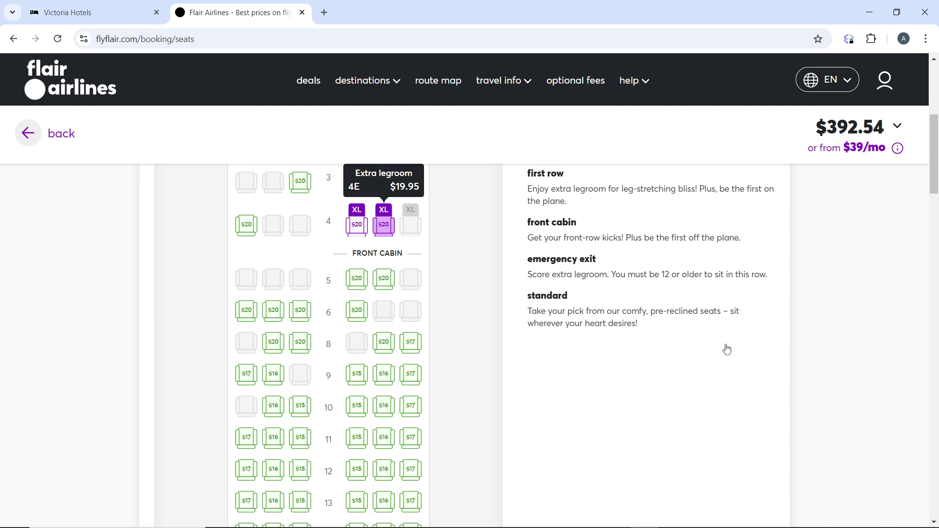
scroll(645, 342, "down", 15)
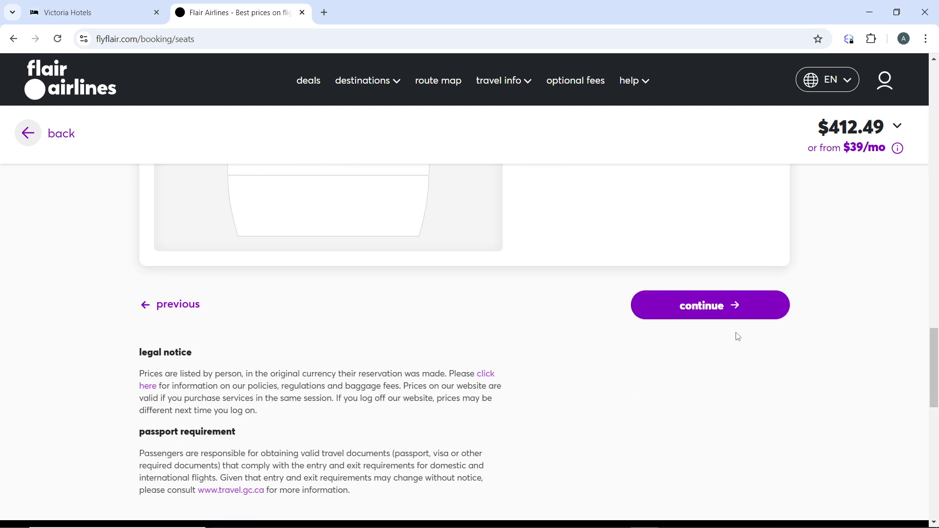
left_click(715, 313)
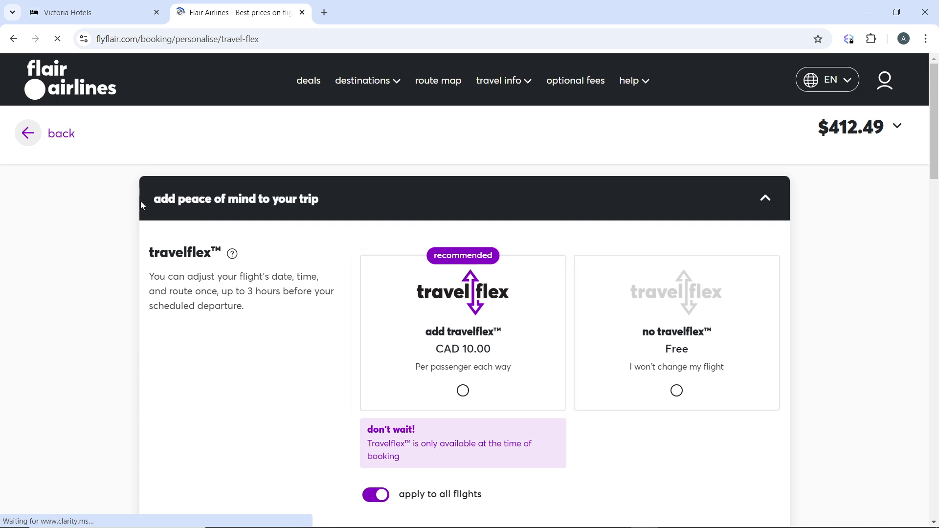
Examine the travelflex, priority boarding and check-in options and their prices.
scroll(415, 254, "down", 3)
scroll(446, 288, "up", 2)
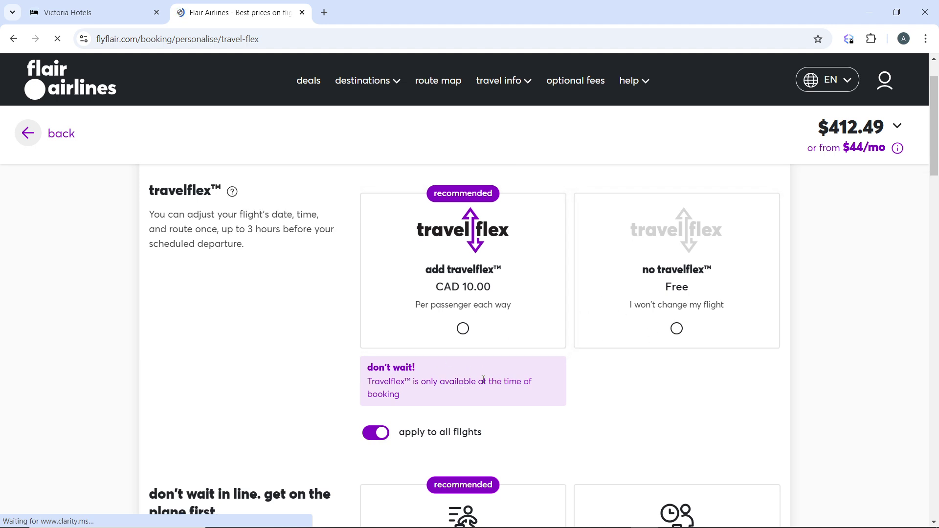
scroll(379, 332, "down", 2)
scroll(440, 337, "up", 2)
scroll(503, 338, "down", 2)
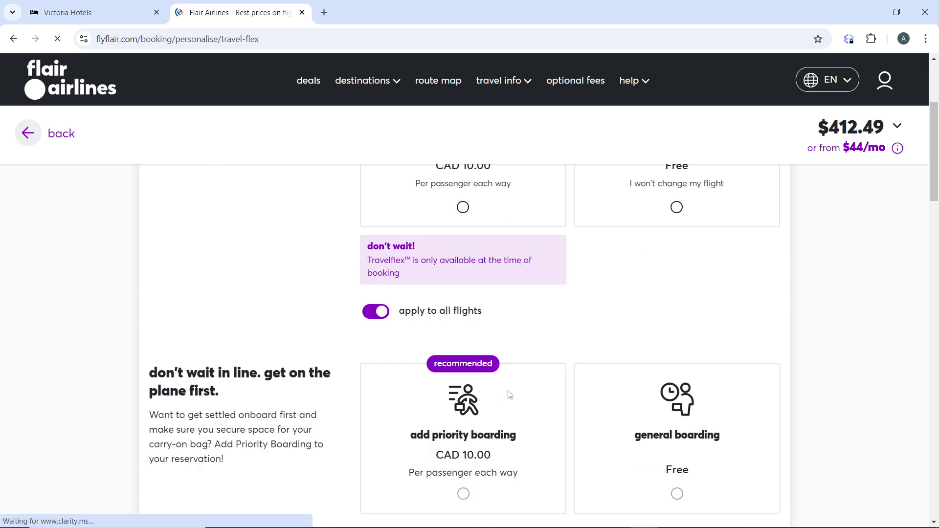
scroll(455, 341, "up", 3)
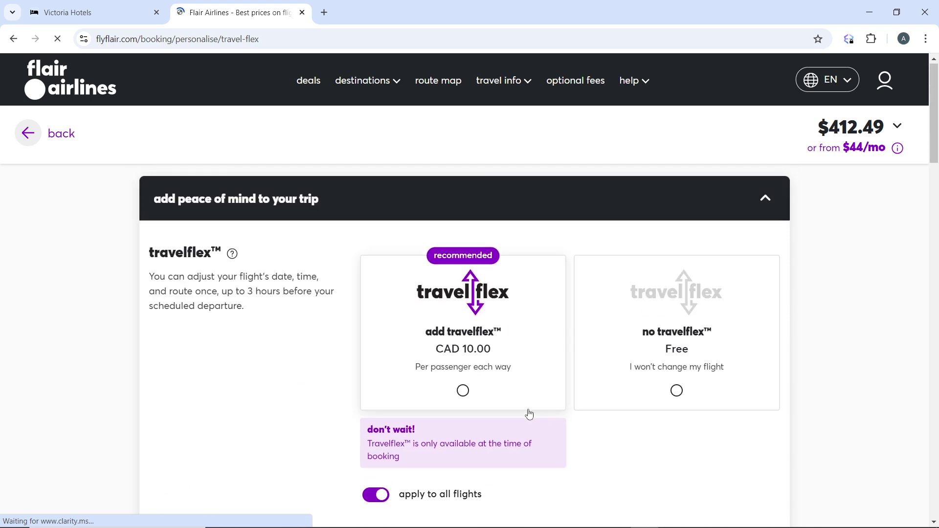
scroll(518, 411, "down", 5)
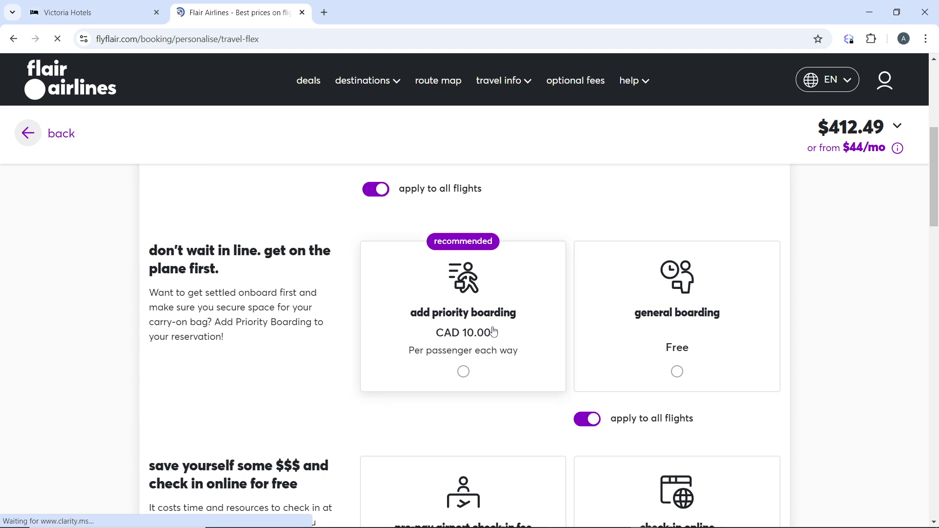
scroll(556, 332, "down", 3)
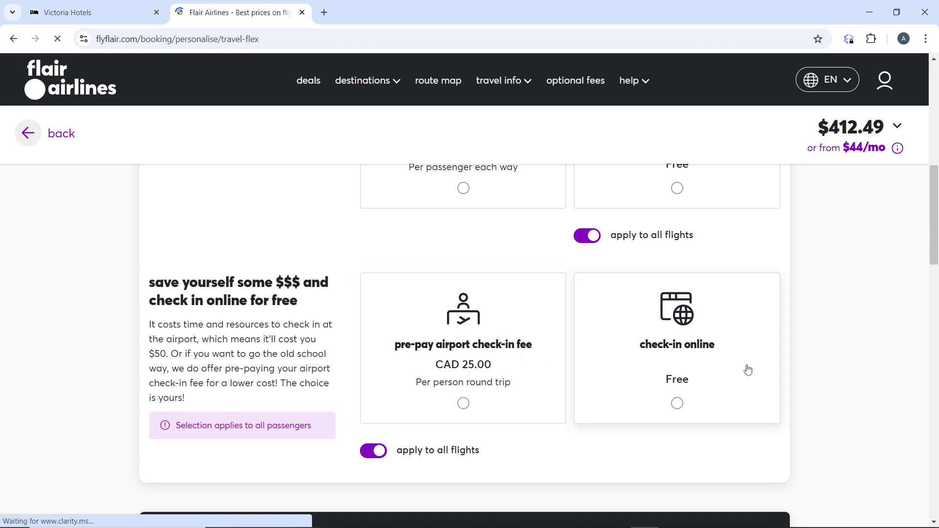
scroll(567, 356, "up", 4)
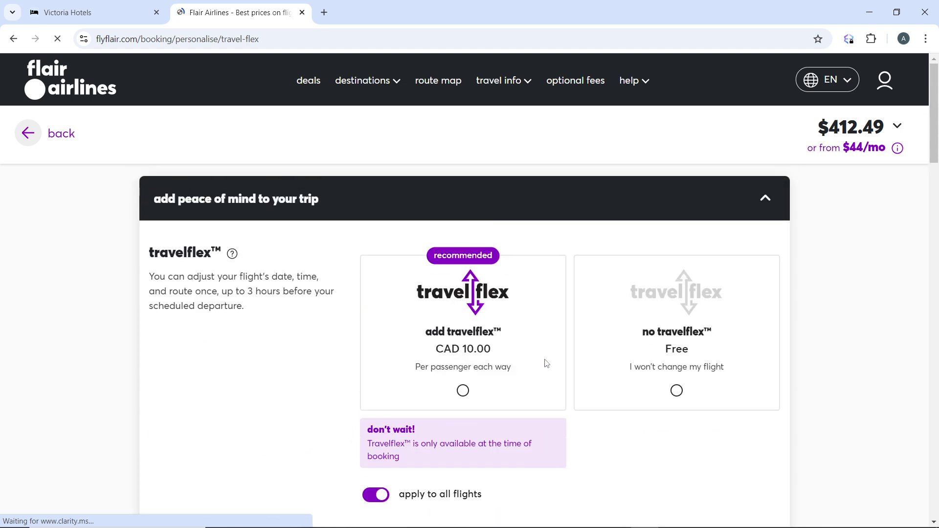
Add travelflex and priority boarding to all flights of the trip.
scroll(484, 370, "down", 1)
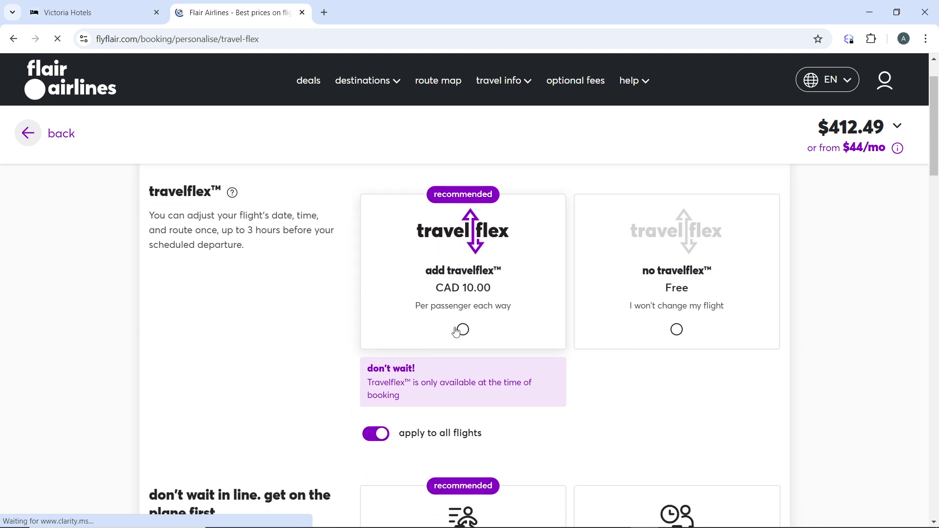
left_click(496, 344)
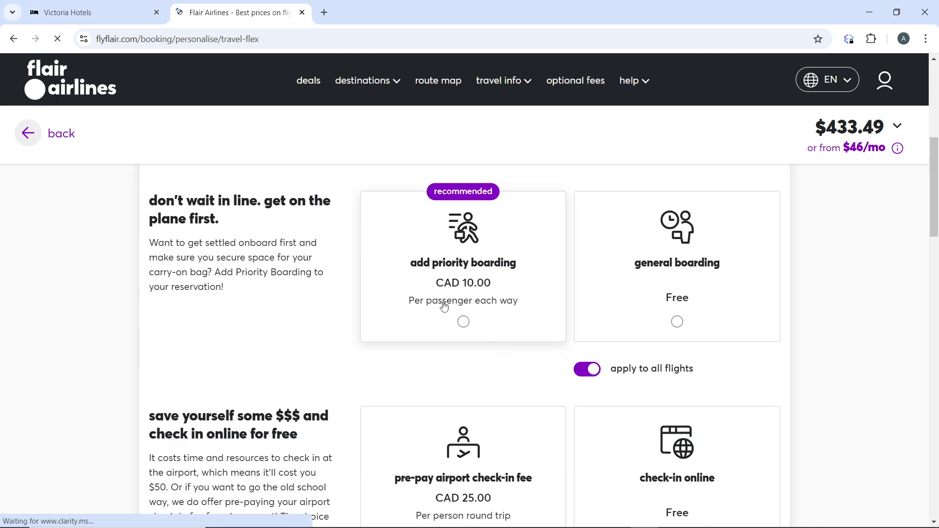
left_click(464, 321)
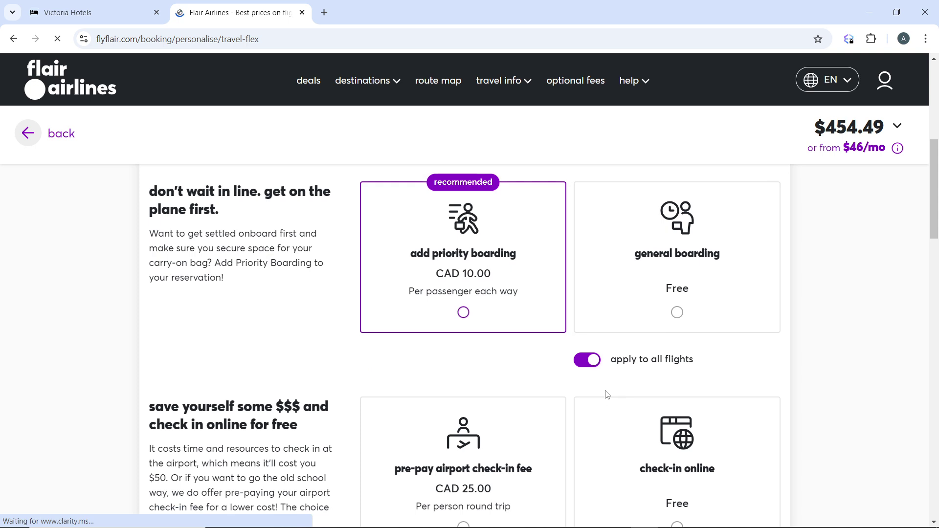
Choose the free online check-in and continue to the passenger information without adding a rental car.
scroll(703, 464, "down", 2)
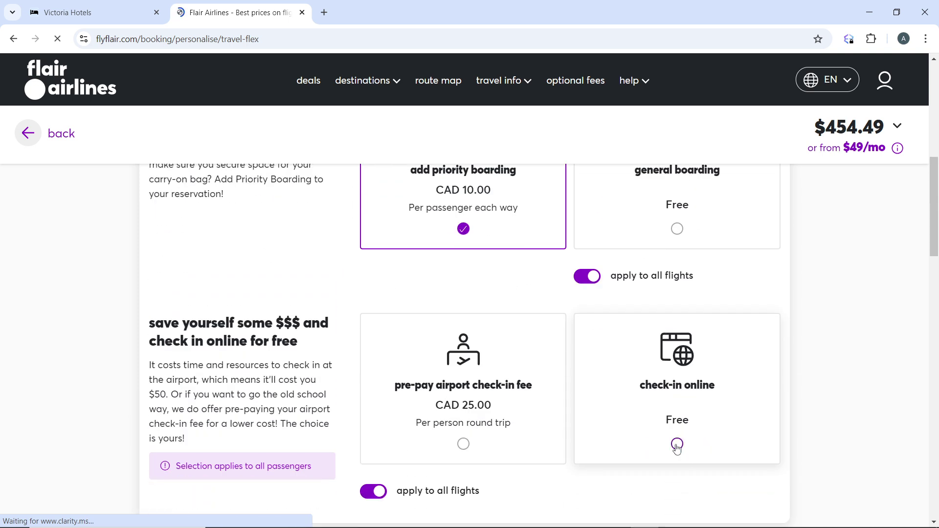
left_click(677, 444)
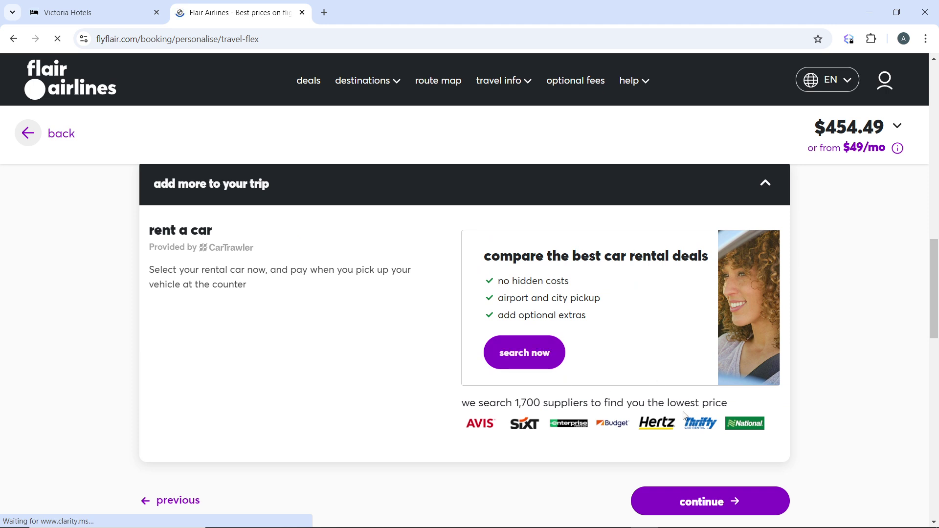
left_click(533, 363)
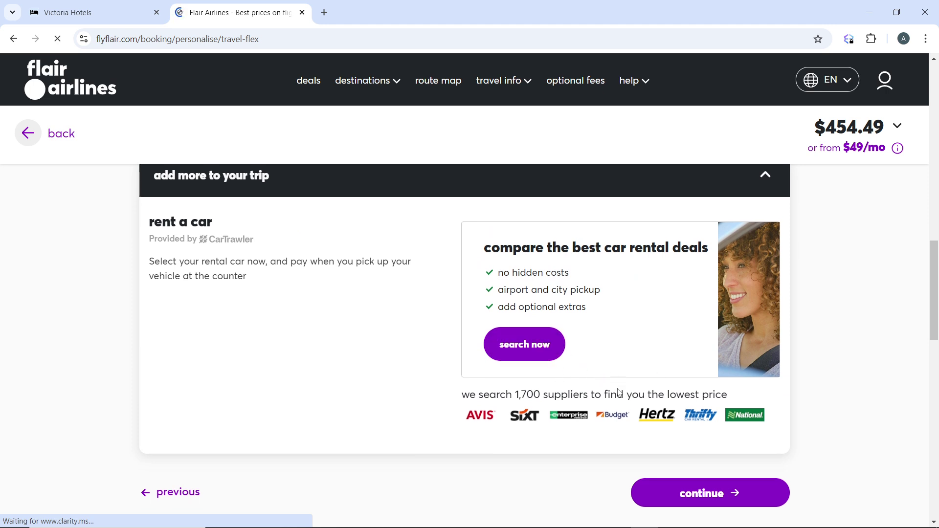
scroll(645, 330, "down", 3)
left_click(690, 323)
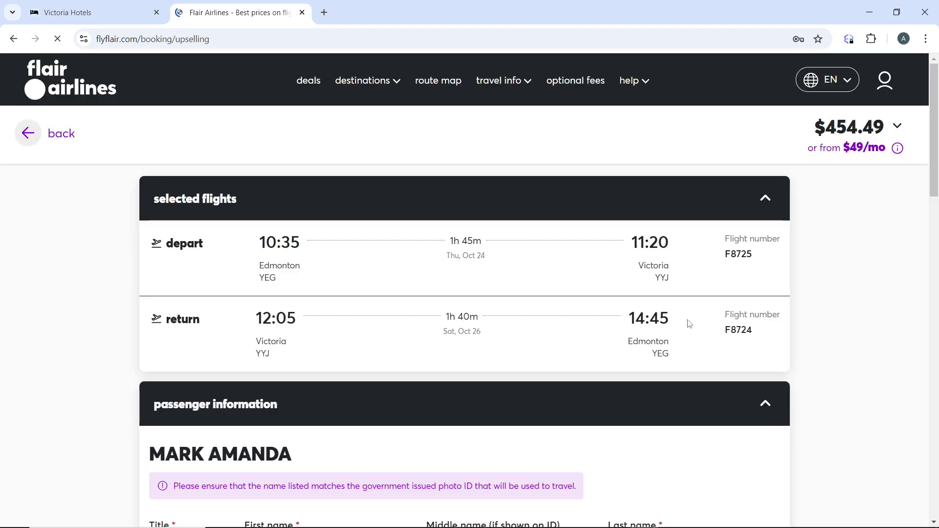
Review the selected flights and passenger information, and try to continue without adding sport equipment.
scroll(534, 347, "down", 5)
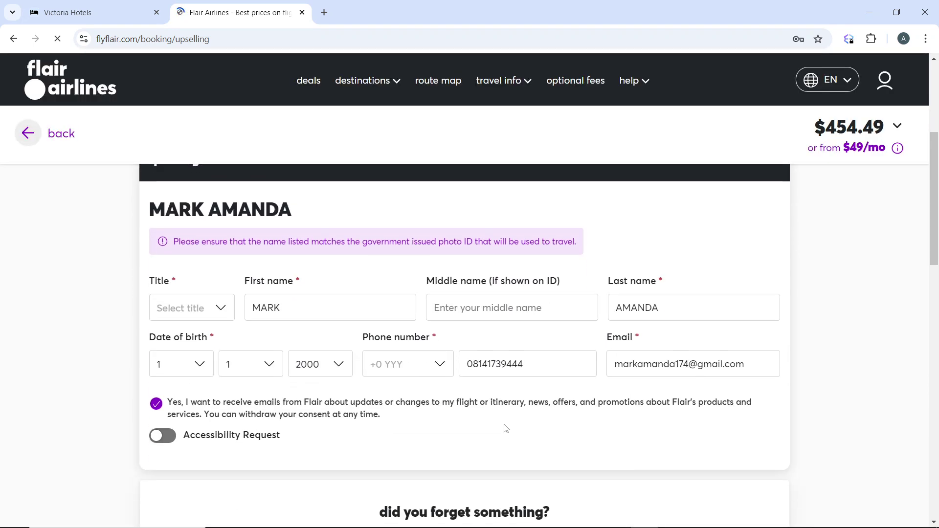
scroll(487, 397, "down", 4)
scroll(410, 352, "up", 7)
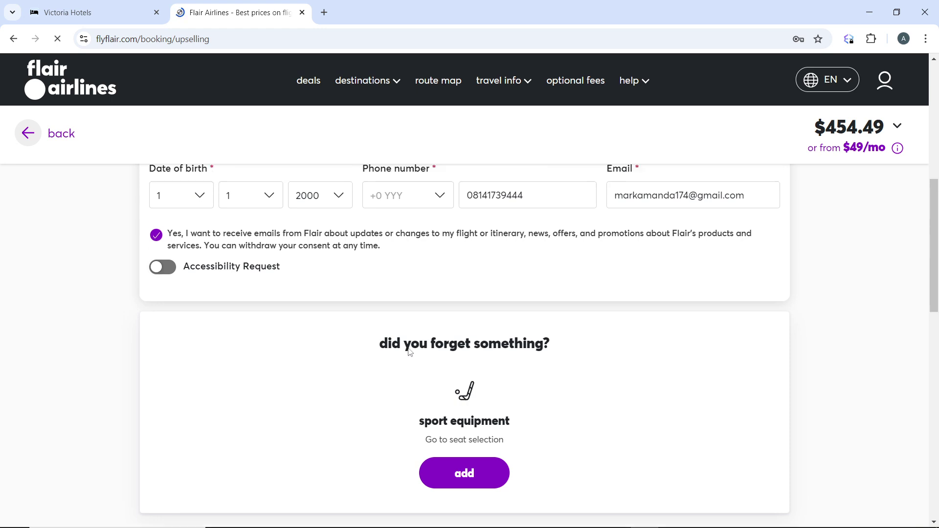
scroll(315, 342, "up", 2)
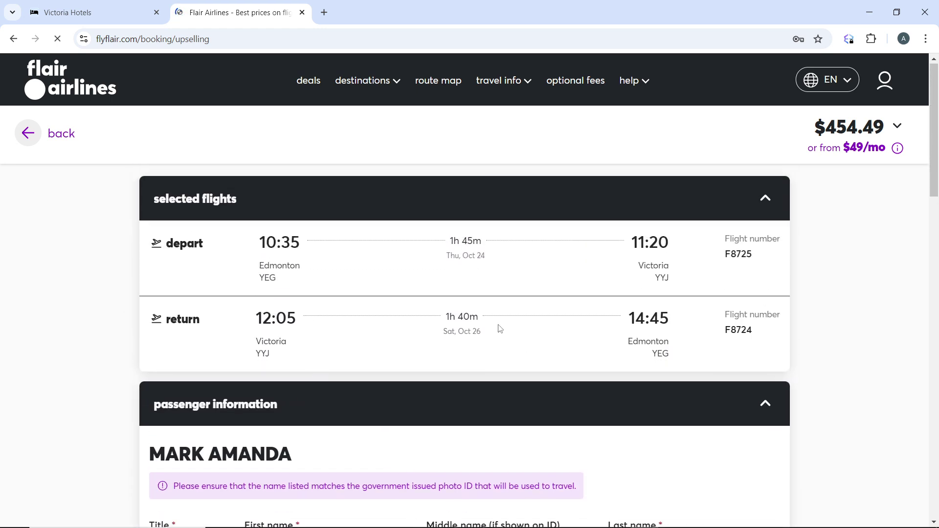
scroll(487, 357, "down", 2)
scroll(331, 283, "up", 2)
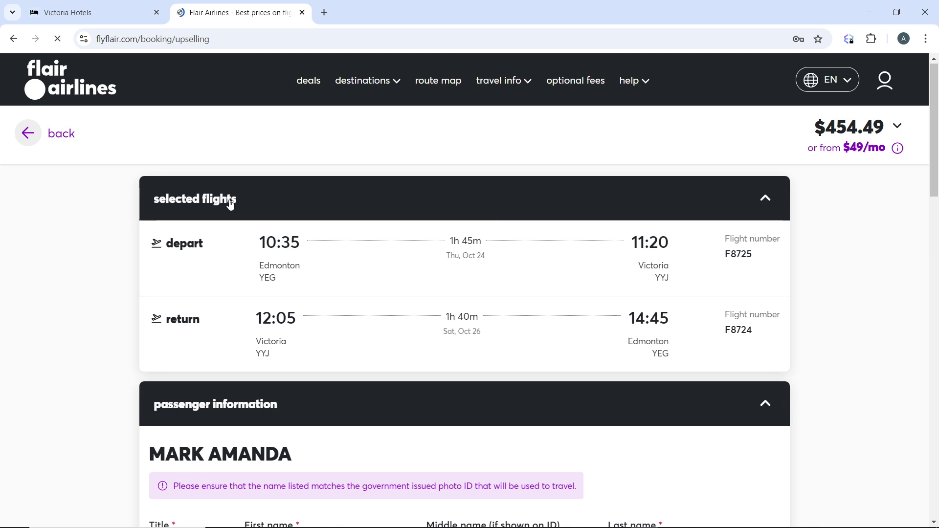
scroll(345, 292, "down", 4)
scroll(446, 301, "down", 5)
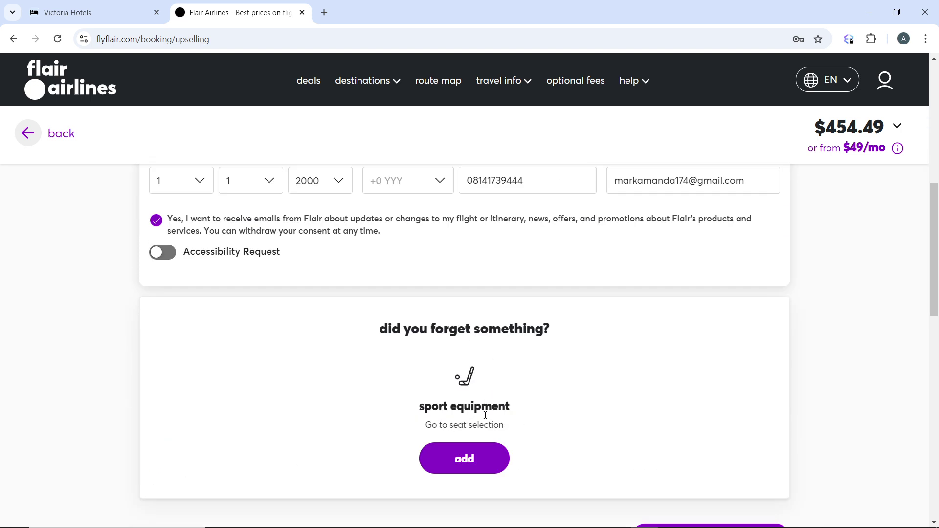
scroll(522, 438, "down", 4)
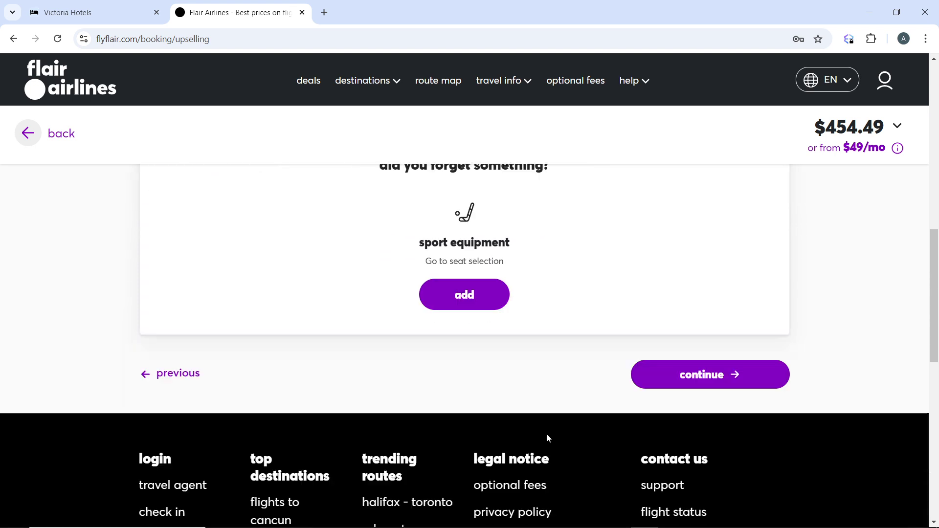
left_click(692, 362)
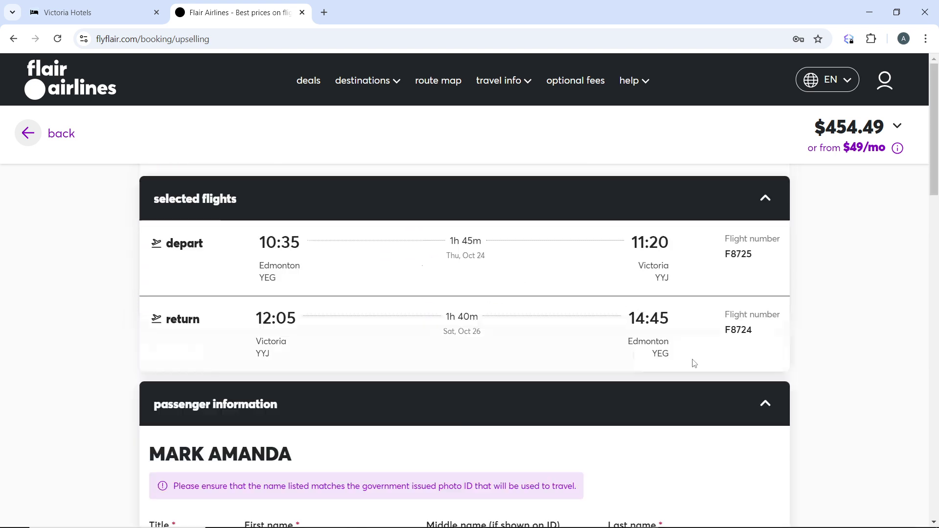
Set the passenger's phone country code to +234 Nigeria and continue to the booking review and payment page.
scroll(648, 407, "down", 7)
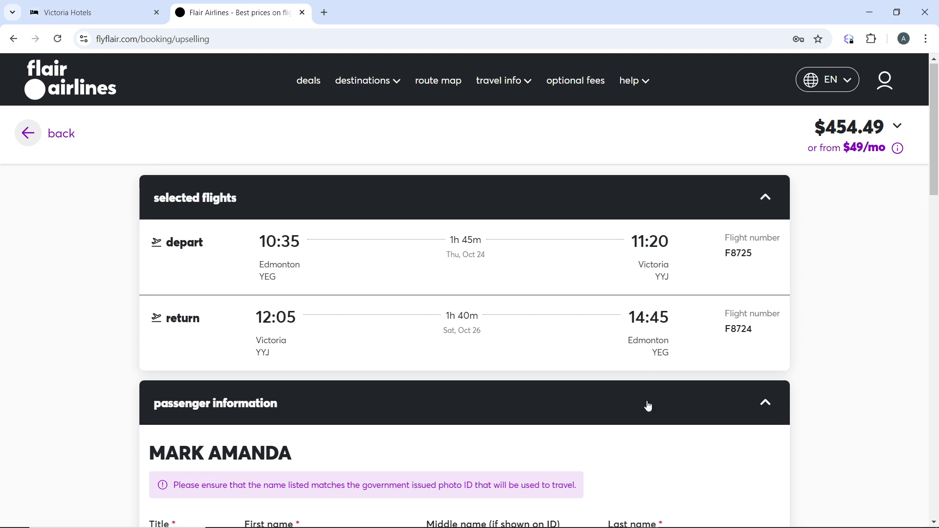
scroll(506, 346, "up", 5)
scroll(392, 332, "down", 2)
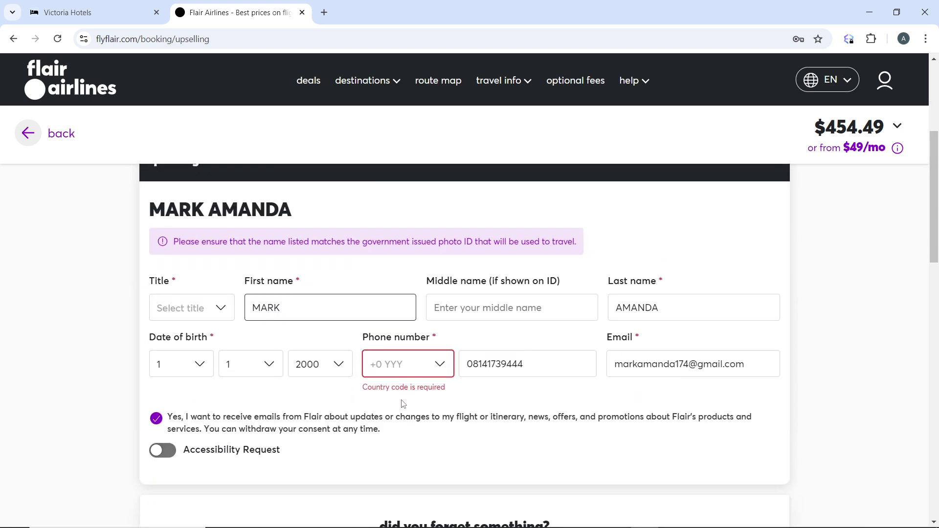
left_click(409, 370)
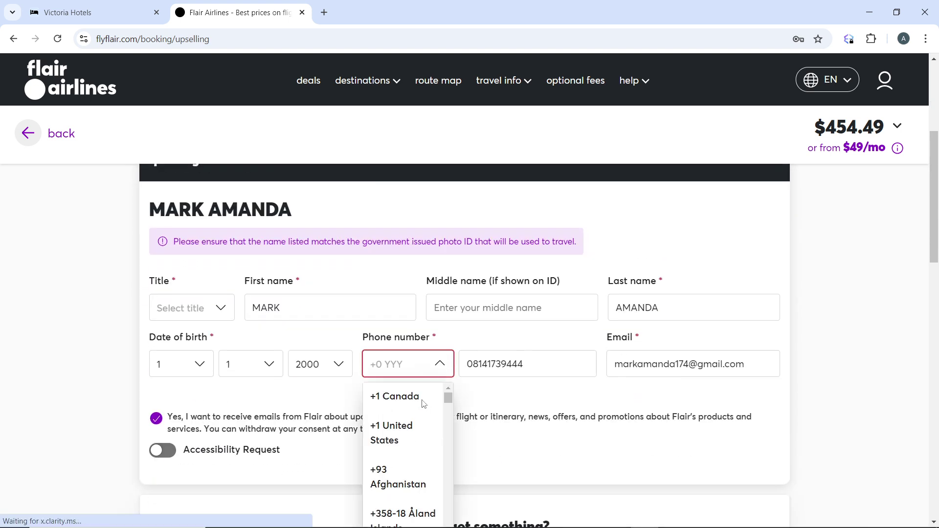
left_click(431, 373)
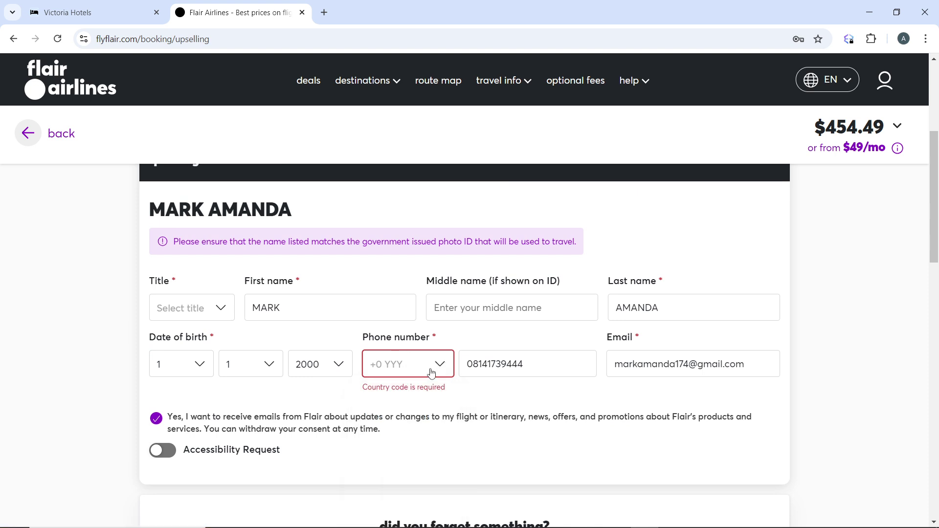
left_click(419, 365)
scroll(408, 430, "down", 10)
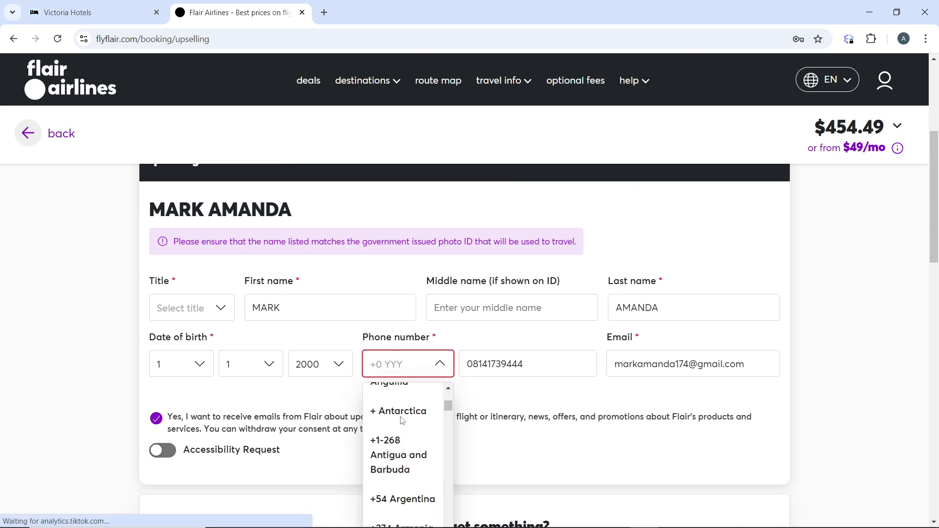
scroll(411, 455, "down", 20)
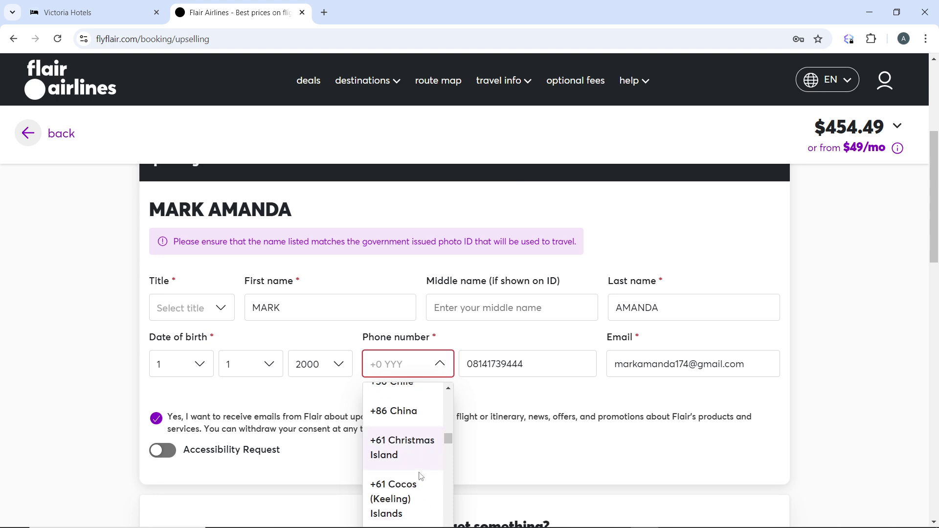
scroll(411, 465, "down", 20)
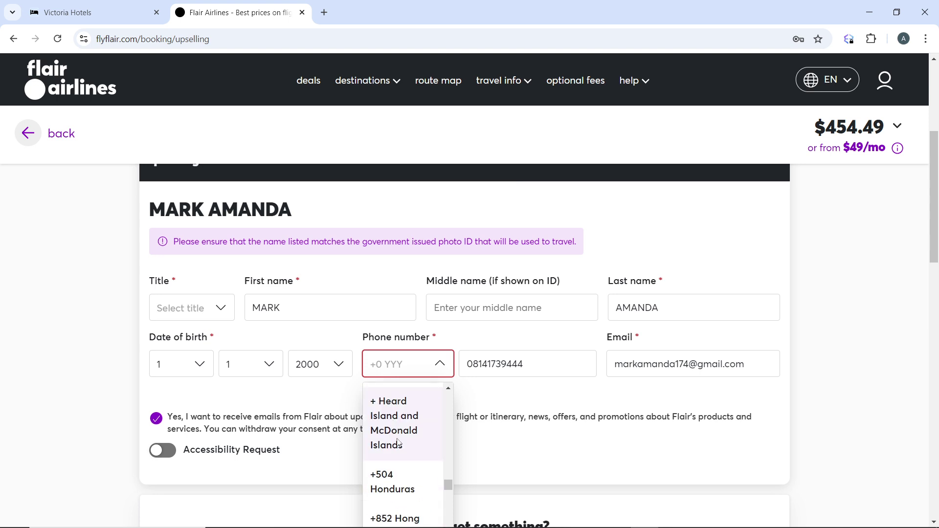
scroll(405, 458, "down", 20)
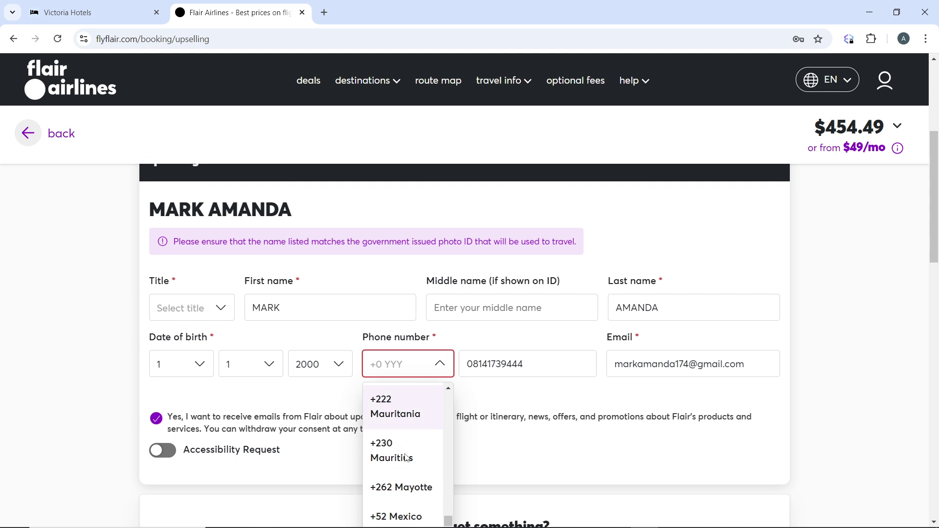
scroll(406, 460, "down", 15)
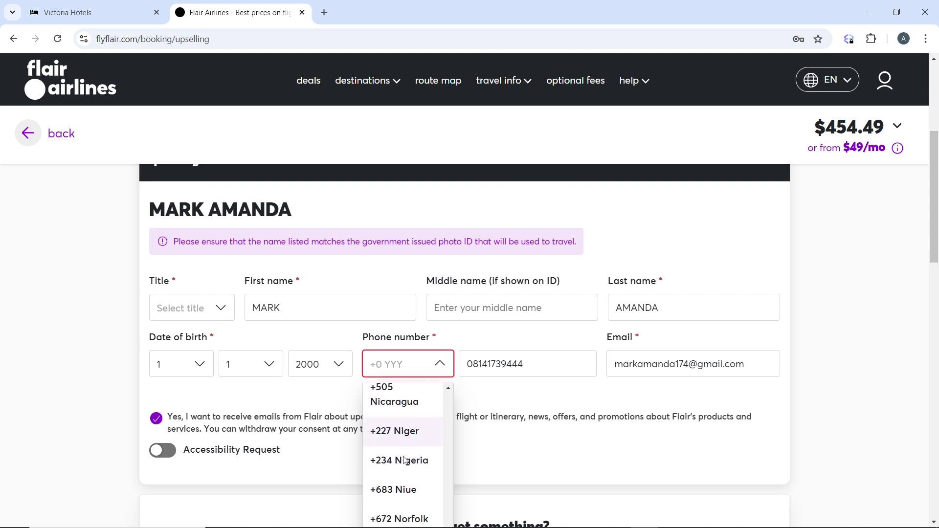
key("Return")
scroll(670, 434, "down", 5)
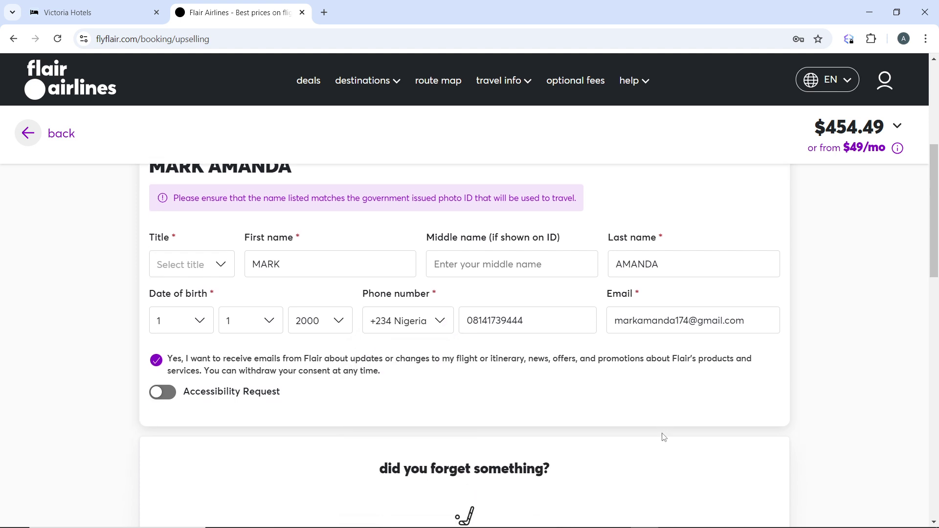
left_click(707, 499)
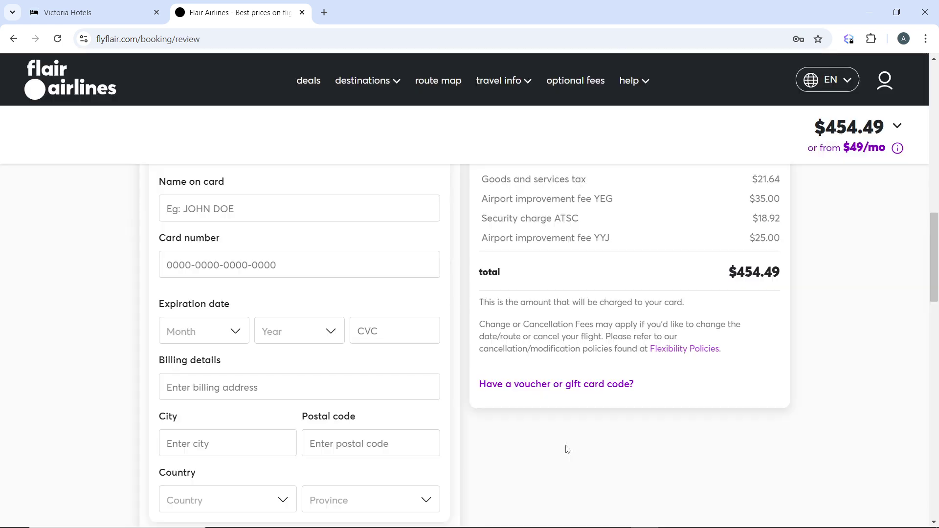
Examine the card payment form, the terms confirmation and the price summary of the booking.
scroll(325, 376, "down", 4)
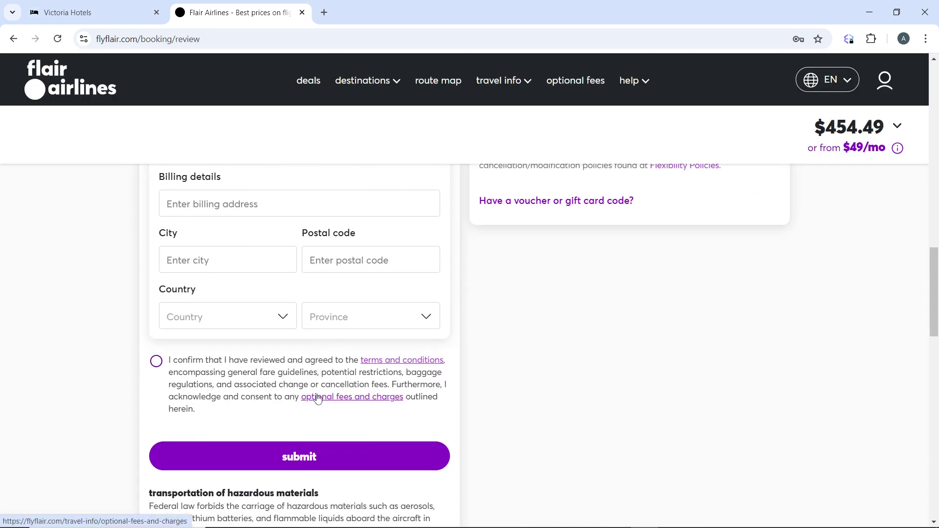
scroll(490, 422, "up", 4)
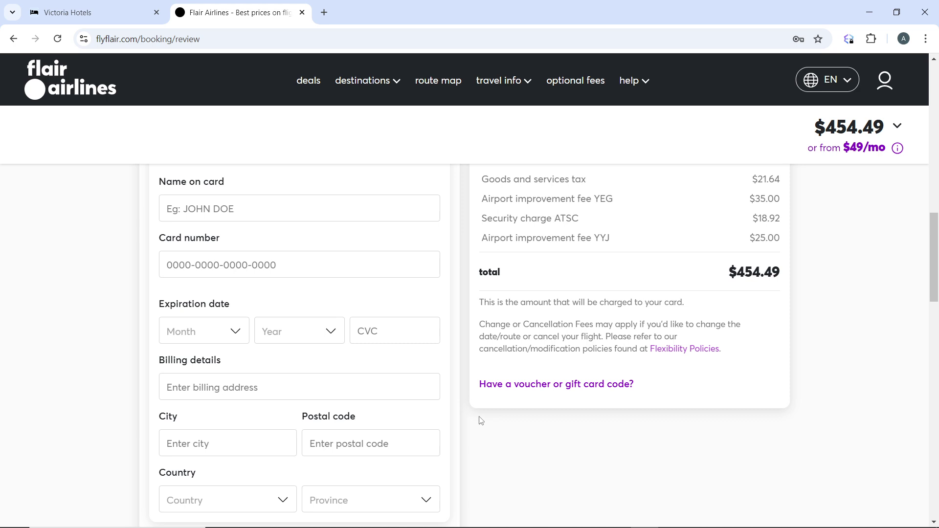
scroll(384, 385, "down", 3)
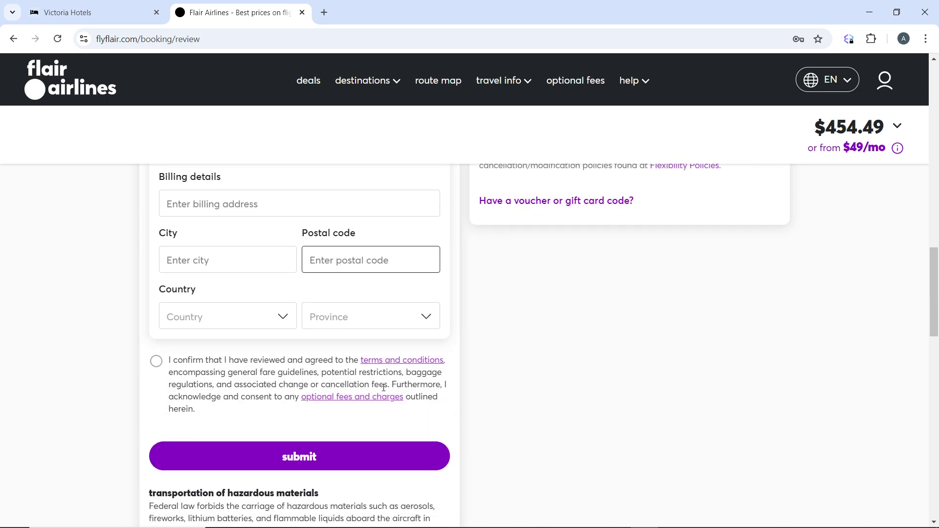
scroll(387, 386, "up", 7)
scroll(388, 384, "up", 10)
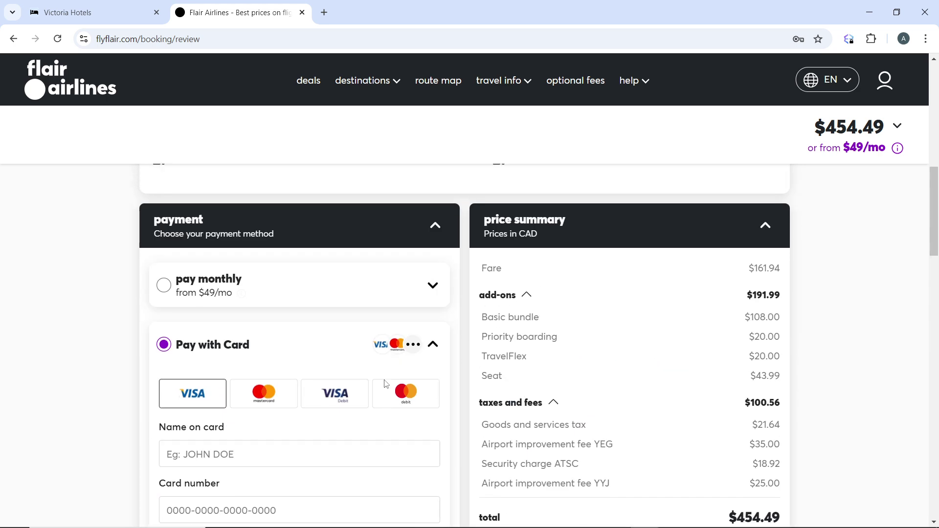
Open the pay monthly payment option for the reviewed booking and switch back to Pay with Card.
scroll(341, 363, "up", 2)
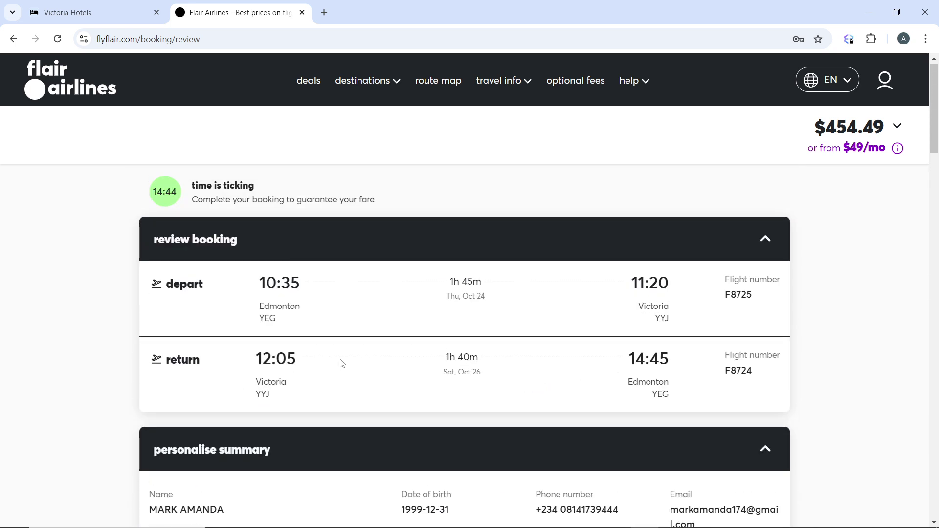
scroll(339, 372, "down", 14)
scroll(199, 283, "up", 2)
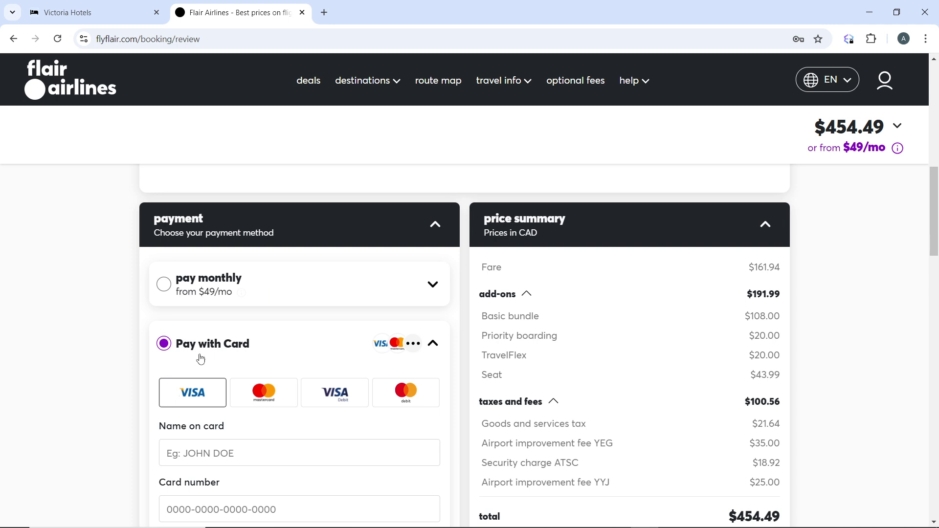
left_click(434, 286)
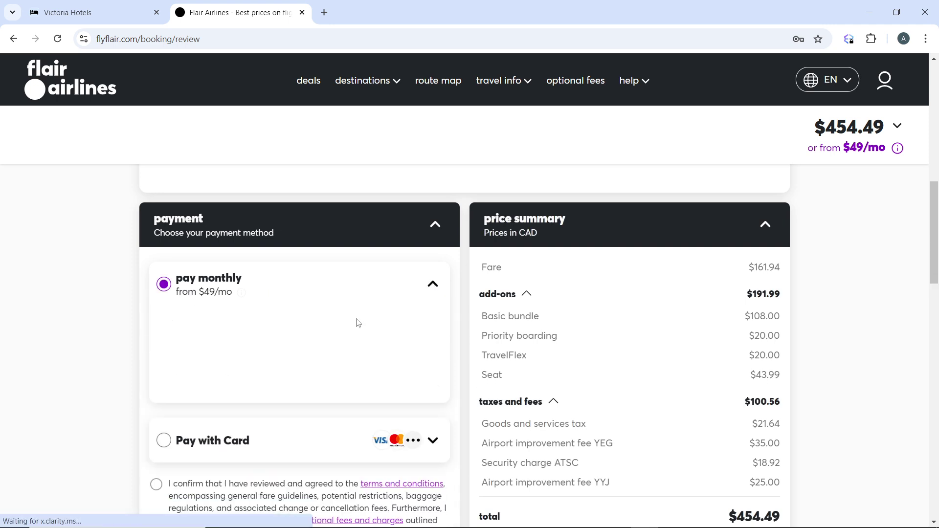
scroll(202, 293, "down", 2)
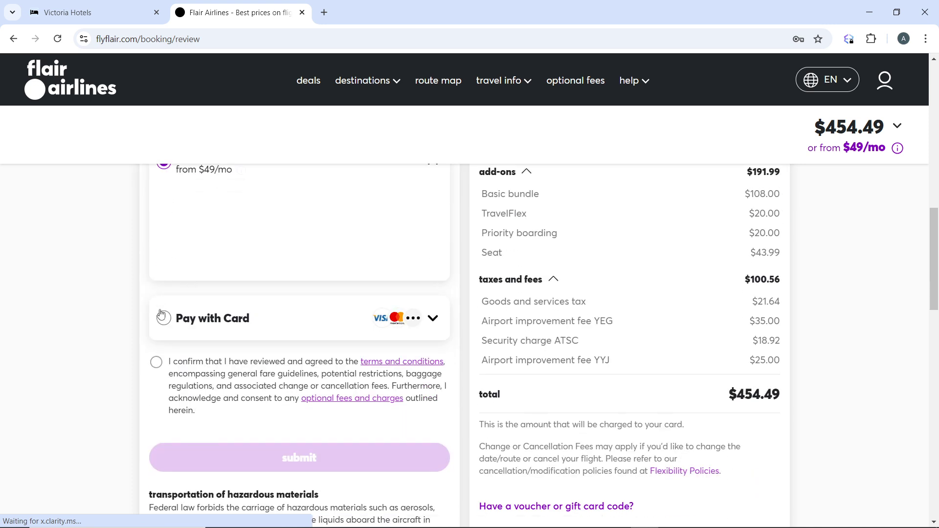
left_click(387, 321)
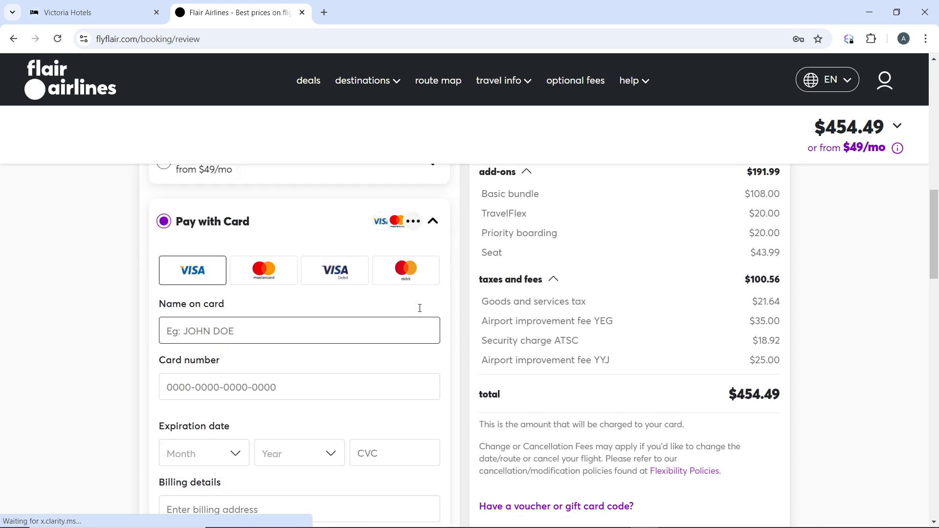
Examine the card and billing detail fields, the booked extras, the price summary and the terms confirmation before submitting.
scroll(384, 318, "down", 1)
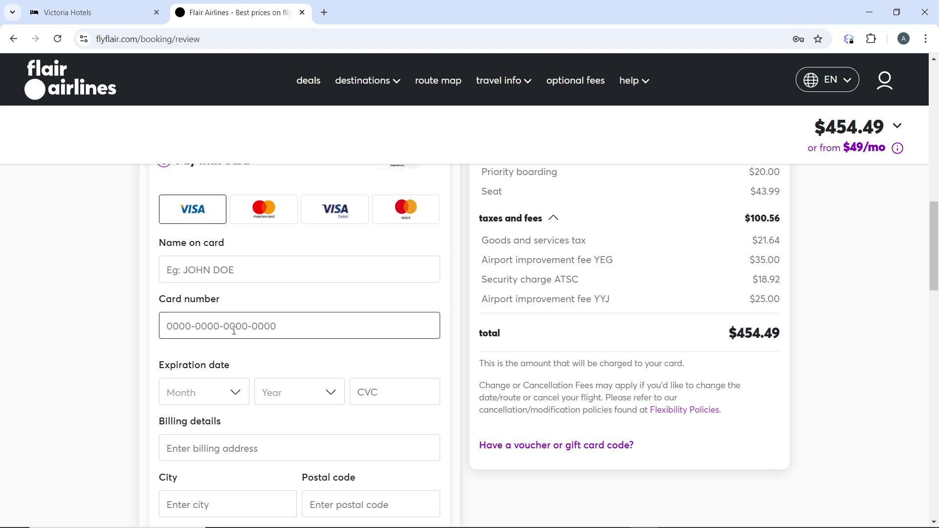
scroll(362, 360, "down", 3)
scroll(299, 362, "down", 4)
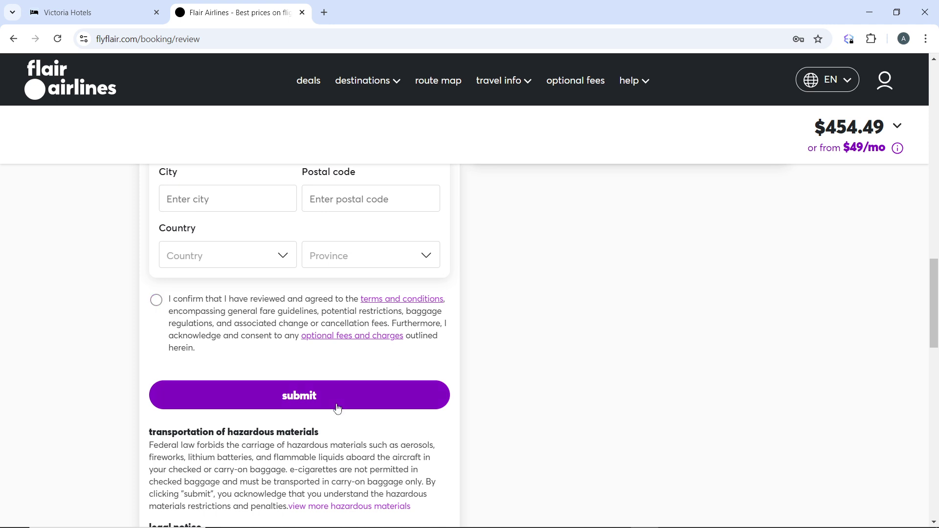
scroll(530, 375, "up", 10)
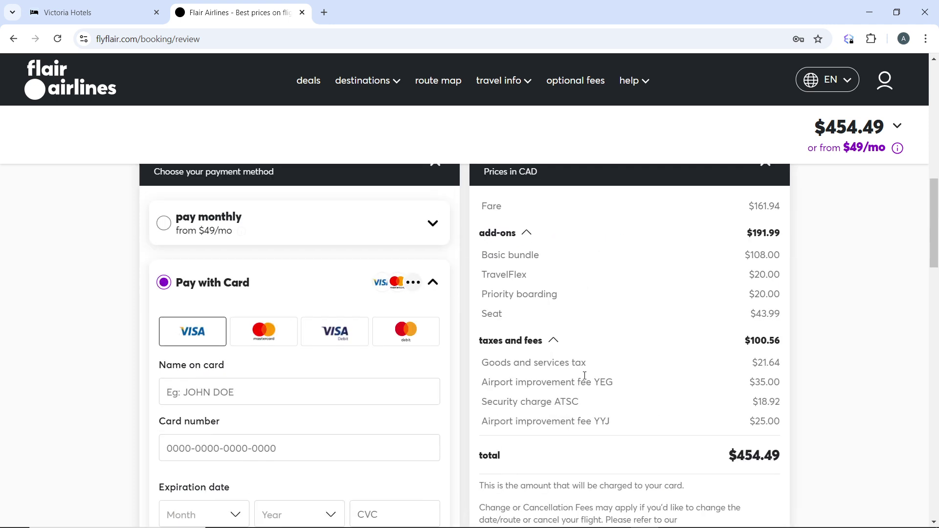
scroll(587, 377, "up", 3)
scroll(659, 320, "up", 3)
scroll(657, 328, "down", 7)
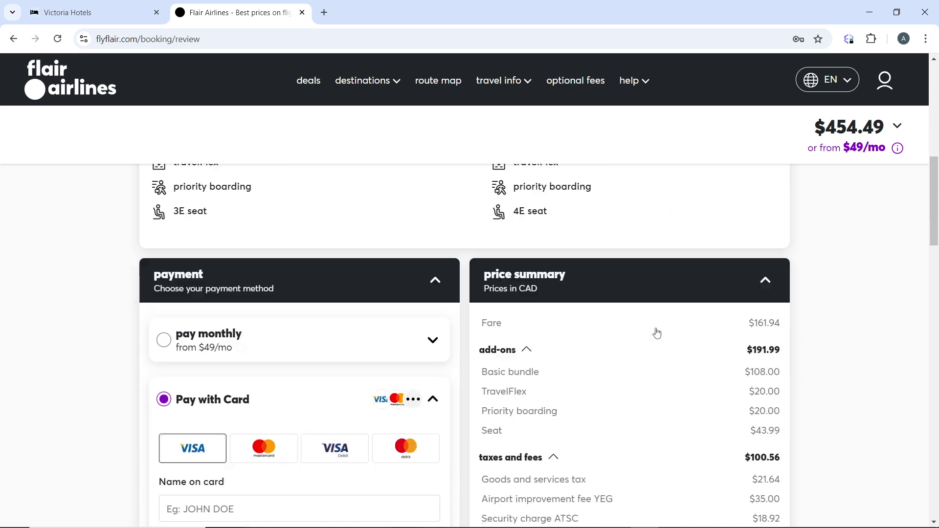
scroll(653, 327, "up", 2)
scroll(425, 314, "down", 5)
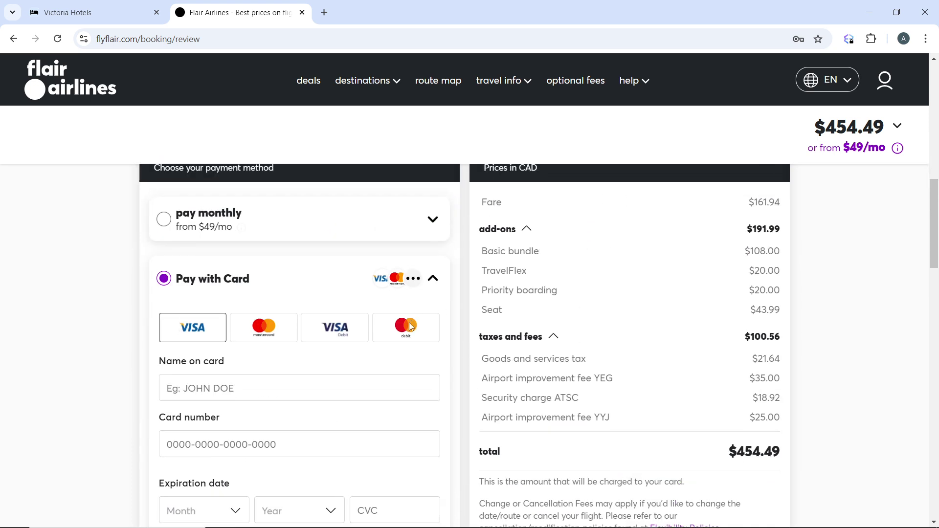
scroll(410, 316, "down", 3)
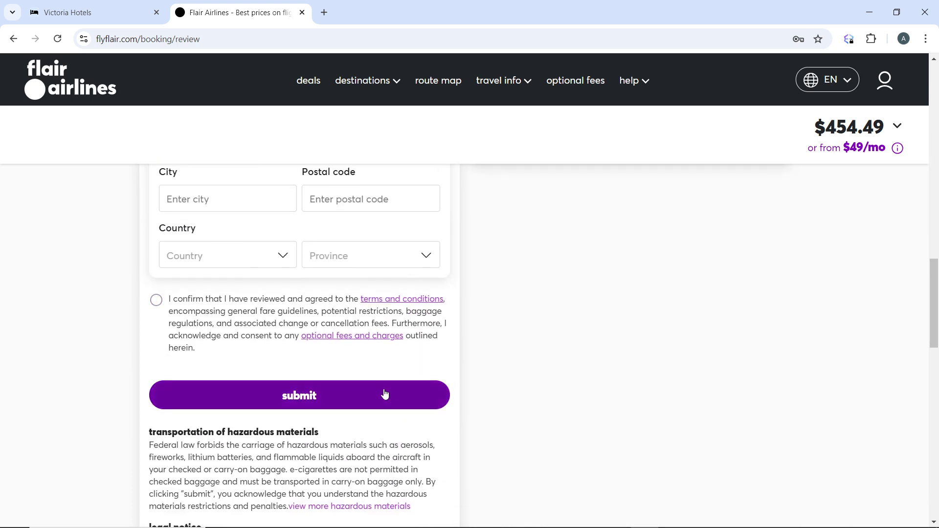